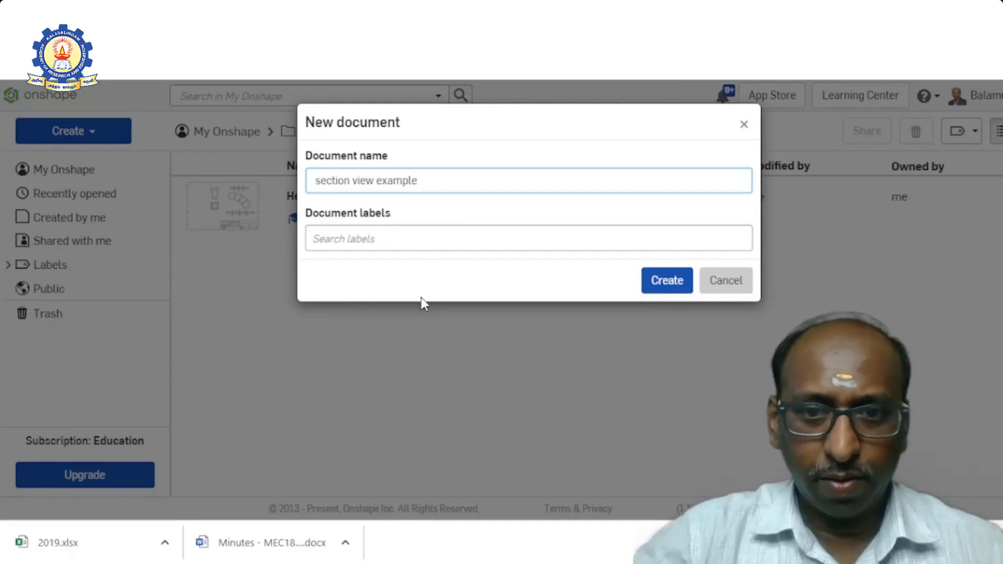
# - Create the document named section view example and start a new sketch on the Front plane
pyautogui.click(678, 293)
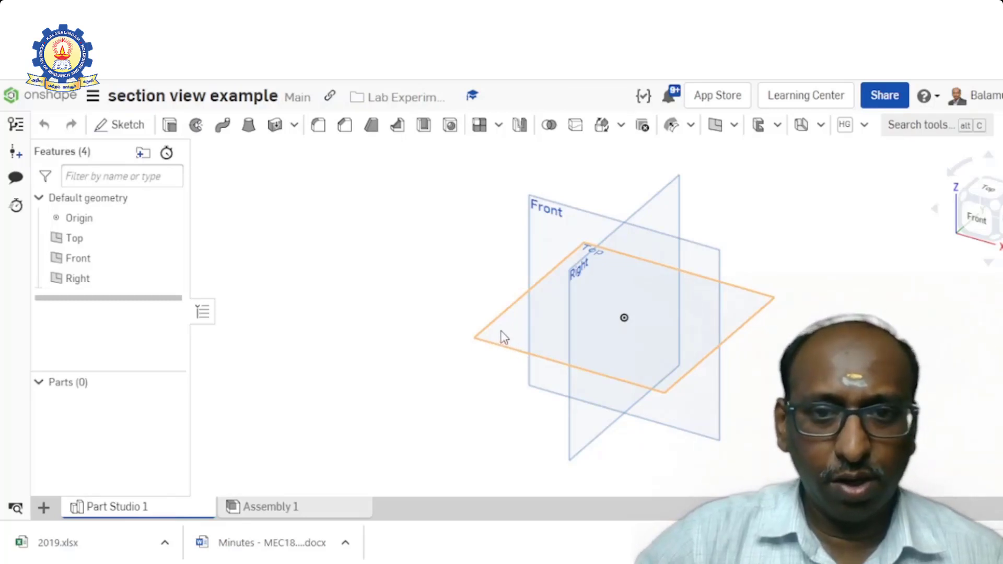
pyautogui.click(547, 223)
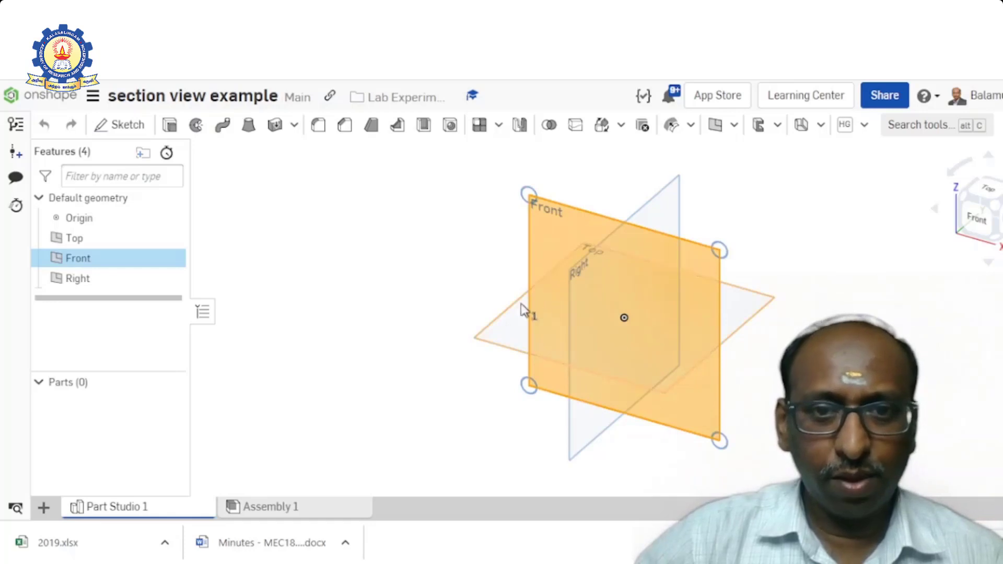
pyautogui.click(135, 131)
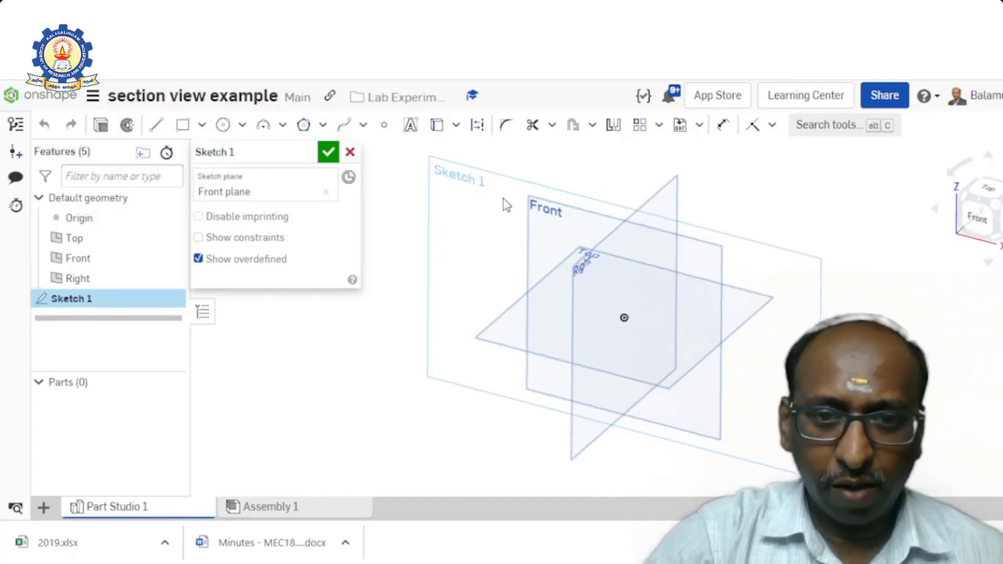
pyautogui.press('n')
pyautogui.press('n')
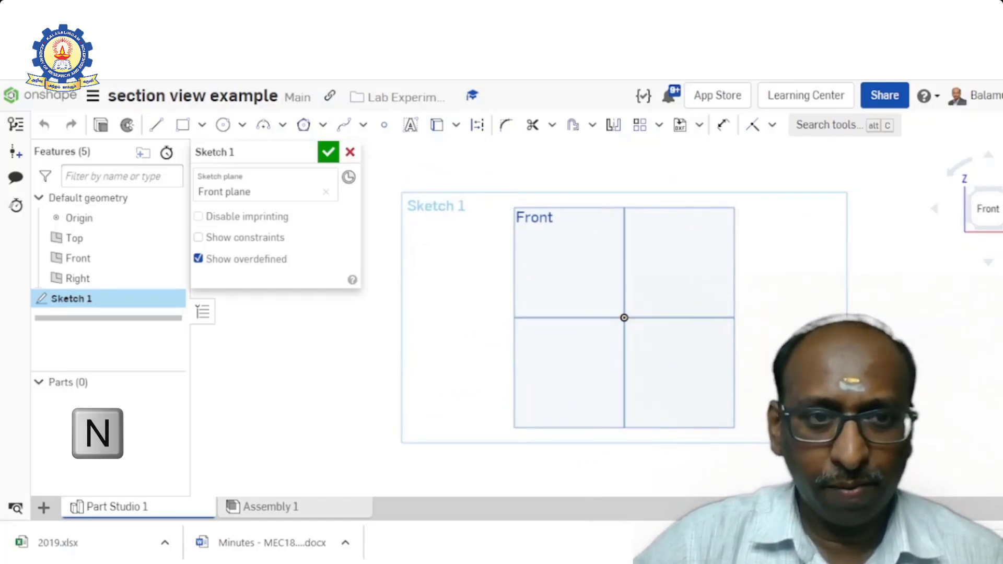
# - Draw a closed stepped L-shaped line profile from the origin, about 116 mm wide and 50 mm high, with a step about 24 mm deep
pyautogui.click(163, 130)
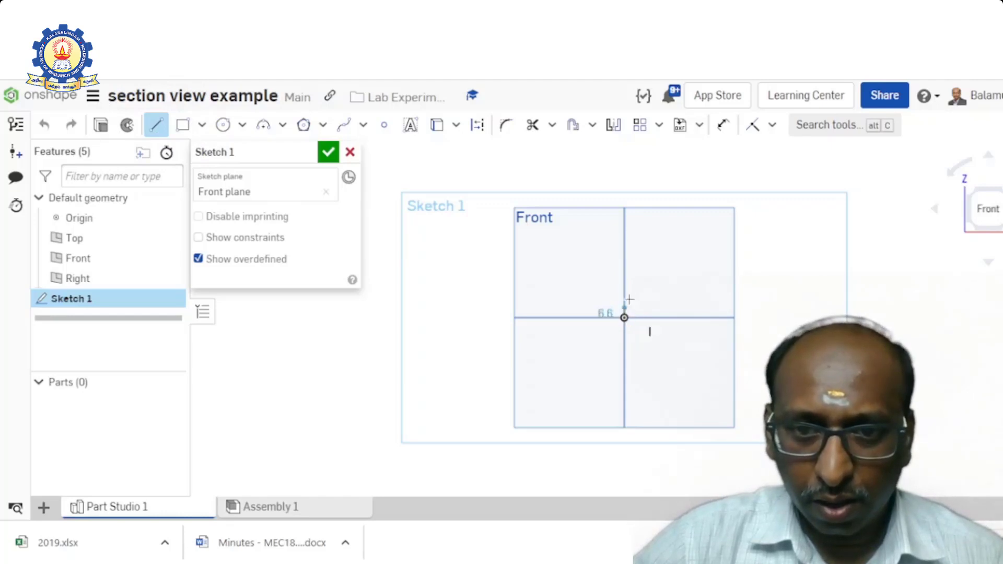
pyautogui.click(624, 243)
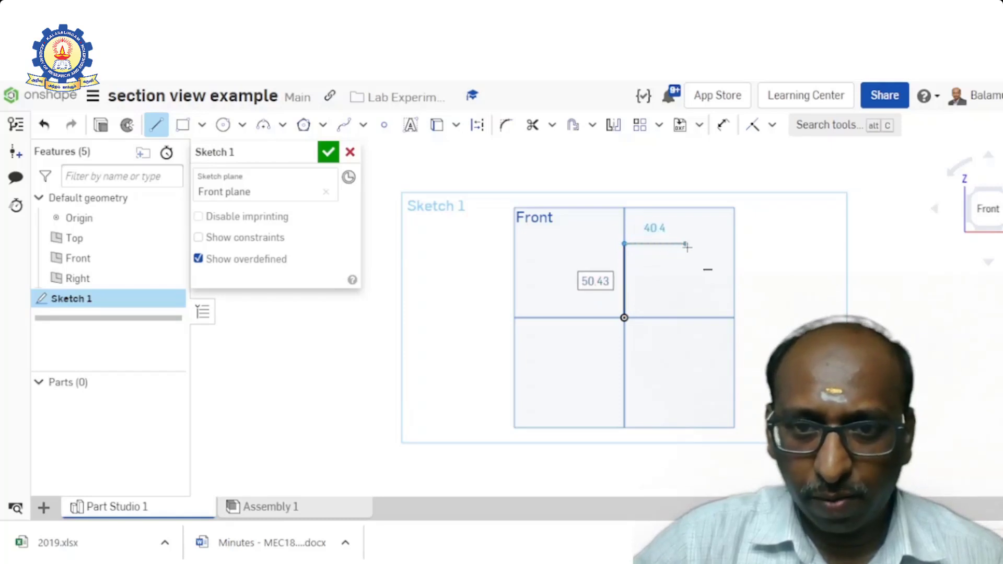
pyautogui.click(687, 244)
pyautogui.click(688, 279)
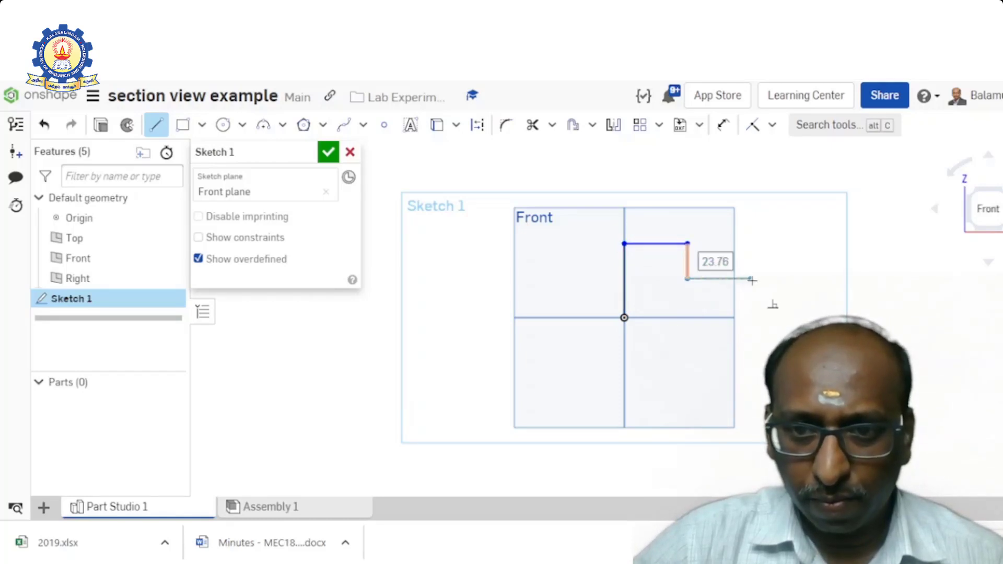
pyautogui.click(794, 280)
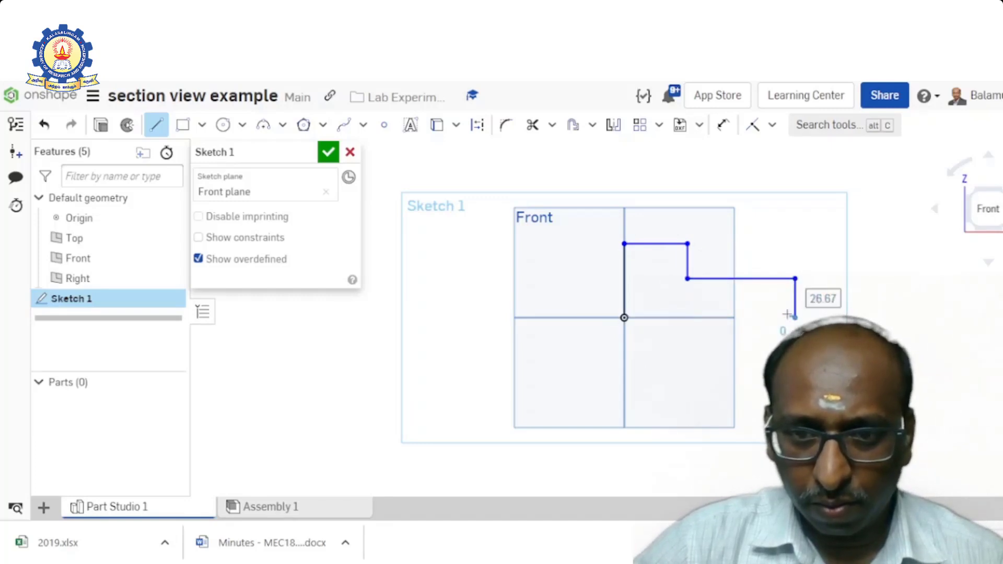
pyautogui.click(794, 317)
pyautogui.click(624, 318)
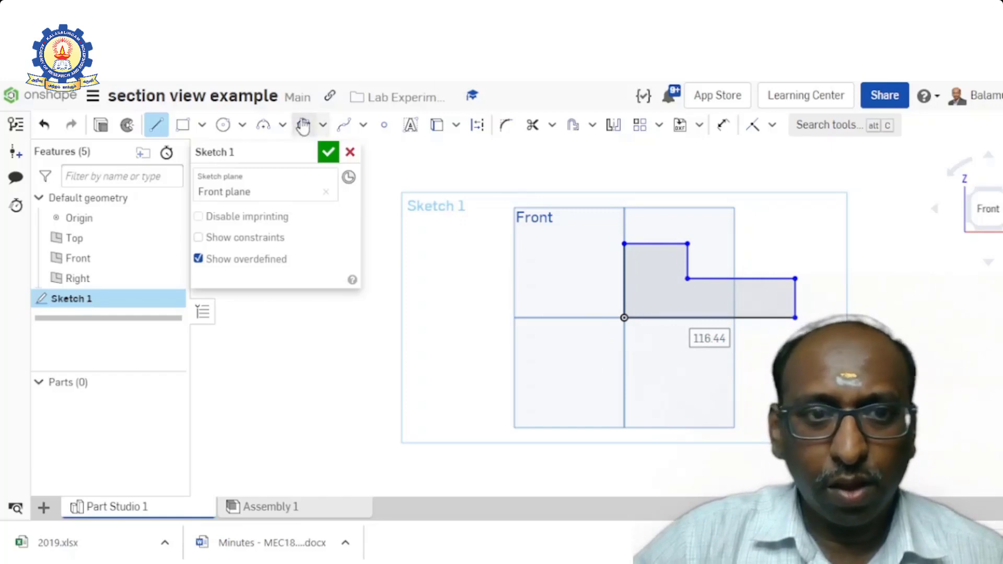
# - Dimension the profile's bottom edge to 100 mm
pyautogui.click(723, 125)
pyautogui.click(710, 317)
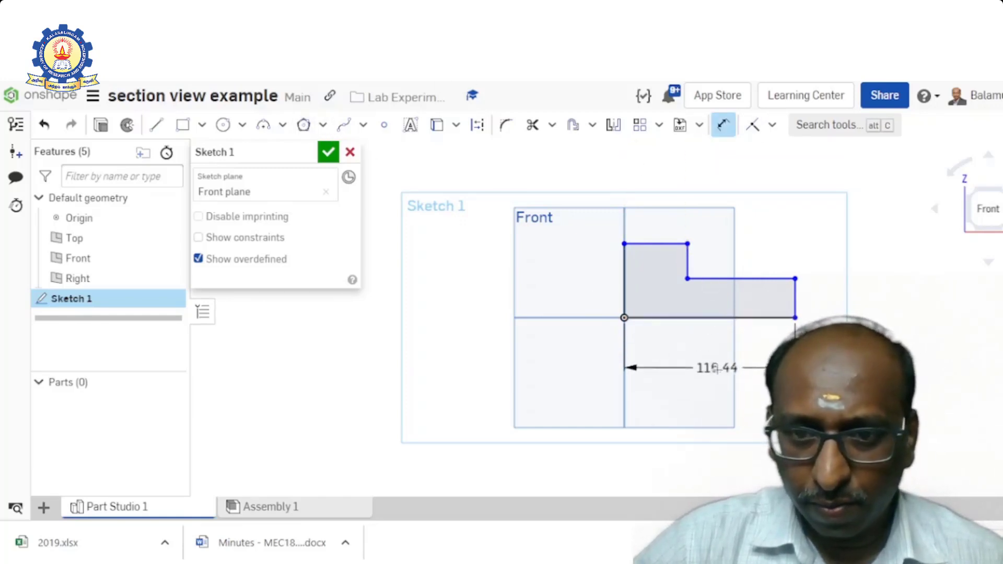
pyautogui.click(723, 368)
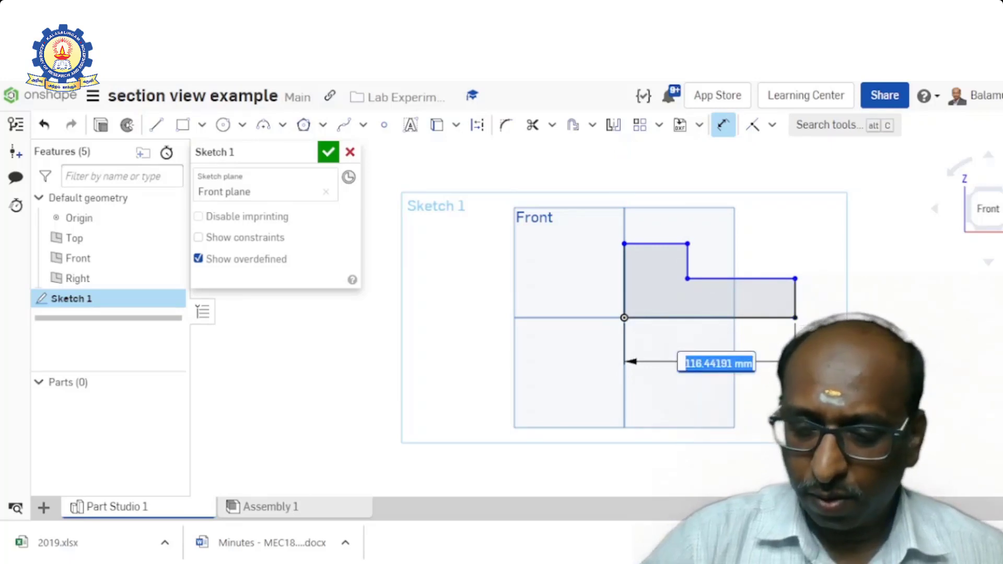
pyautogui.write('100')
pyautogui.press('Return')
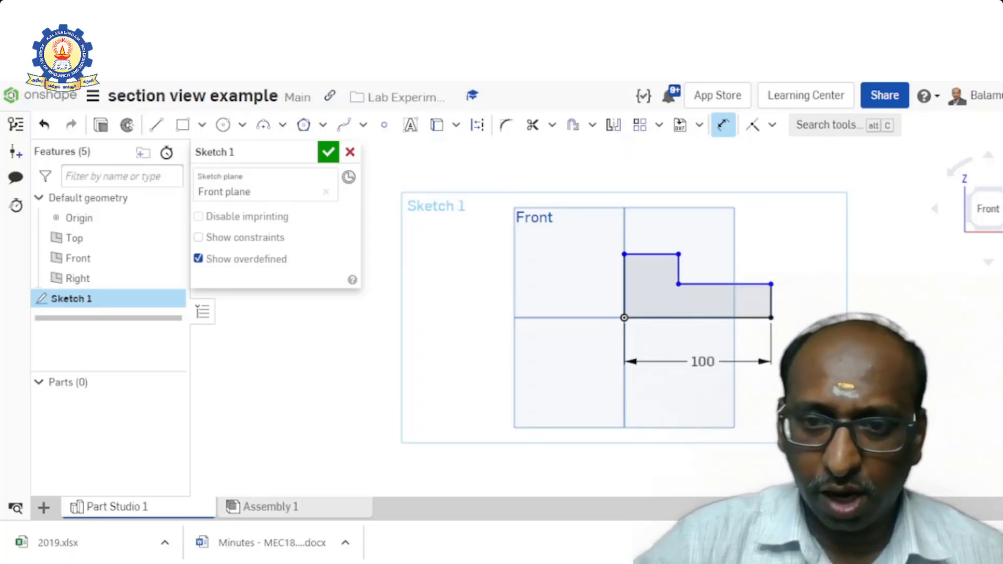
# - Dimension the short outer vertical edge and the vertical step edge of the profile to 20 mm each
pyautogui.click(774, 301)
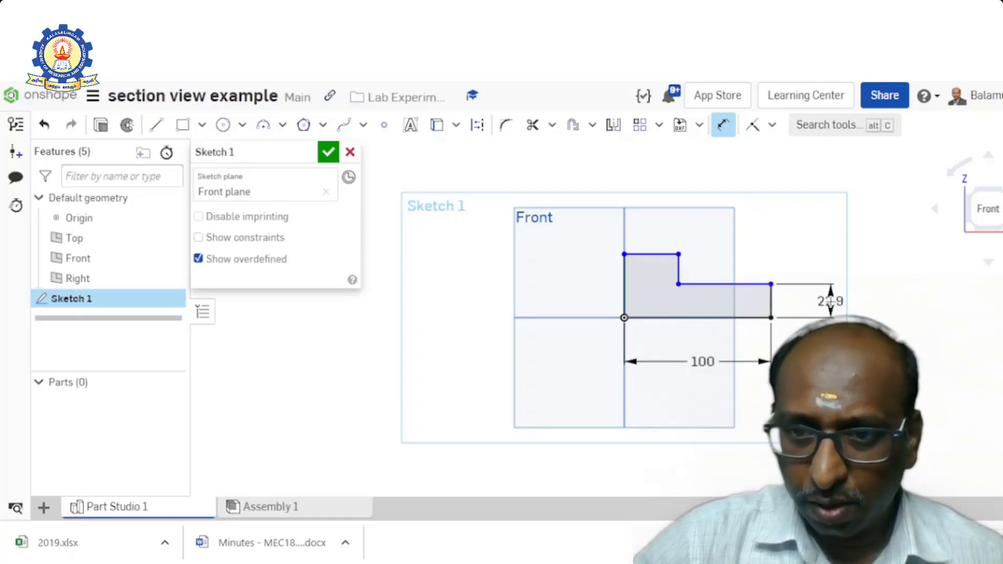
pyautogui.click(830, 302)
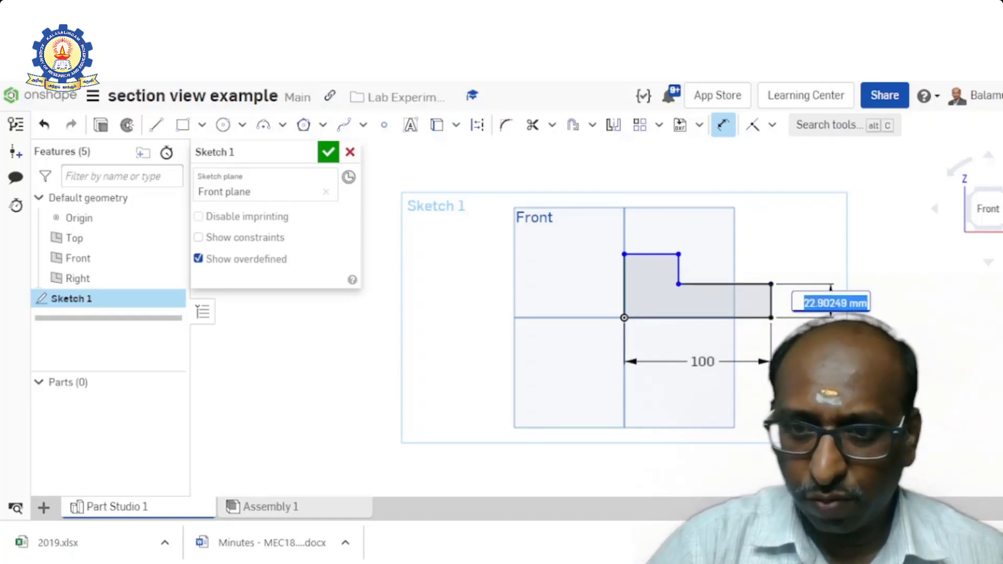
pyautogui.write('20')
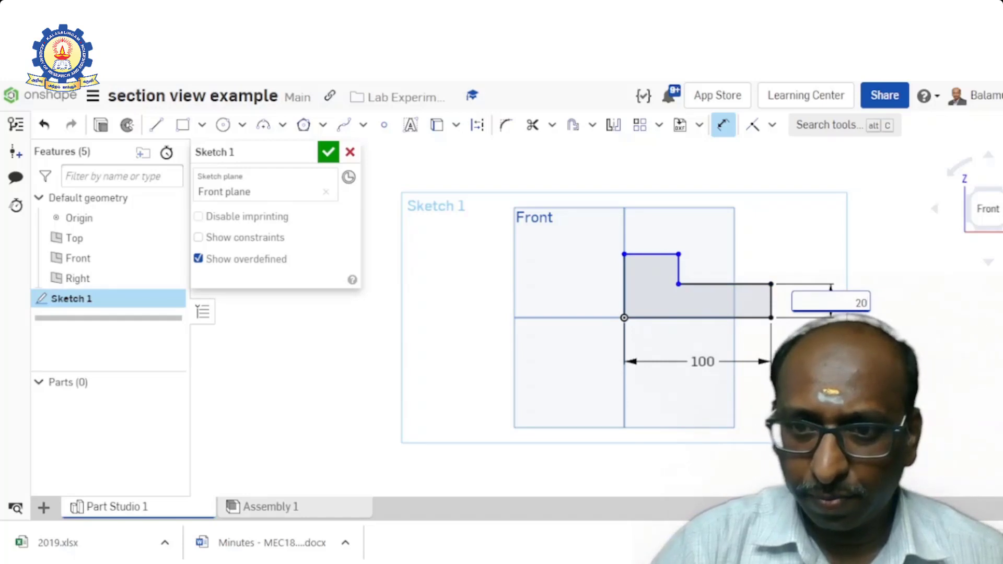
pyautogui.press('Return')
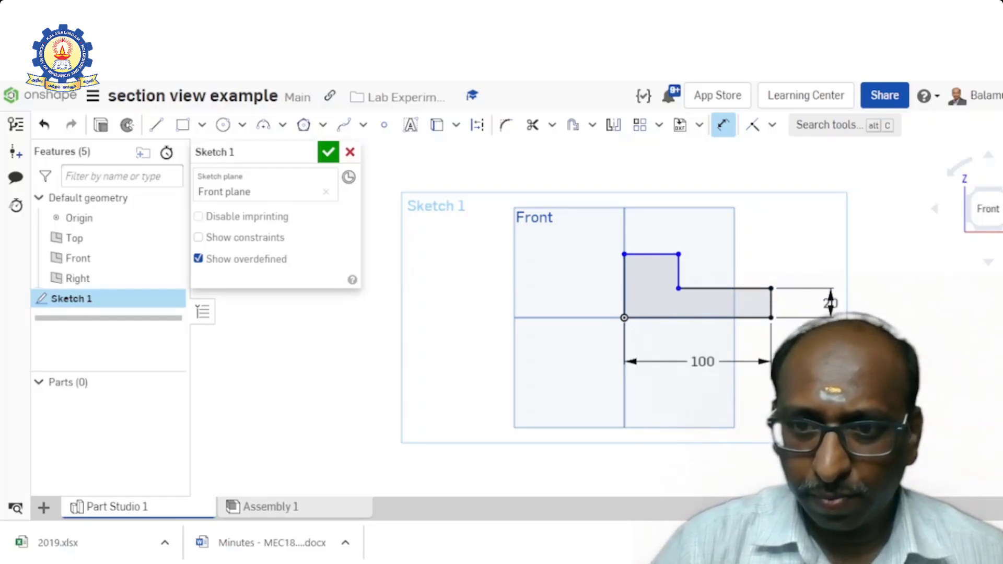
pyautogui.click(677, 269)
pyautogui.click(713, 271)
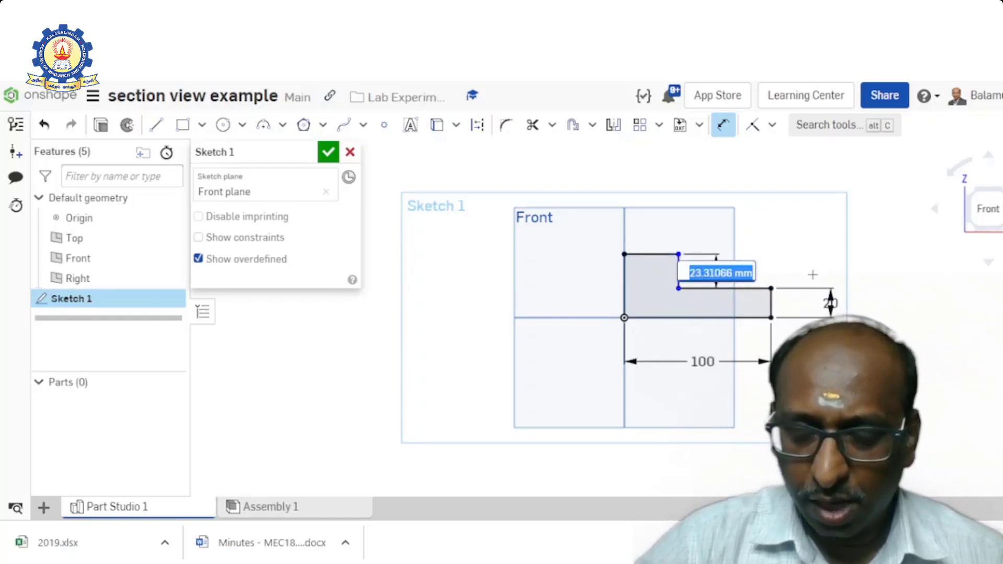
pyautogui.write('20')
pyautogui.press('Return')
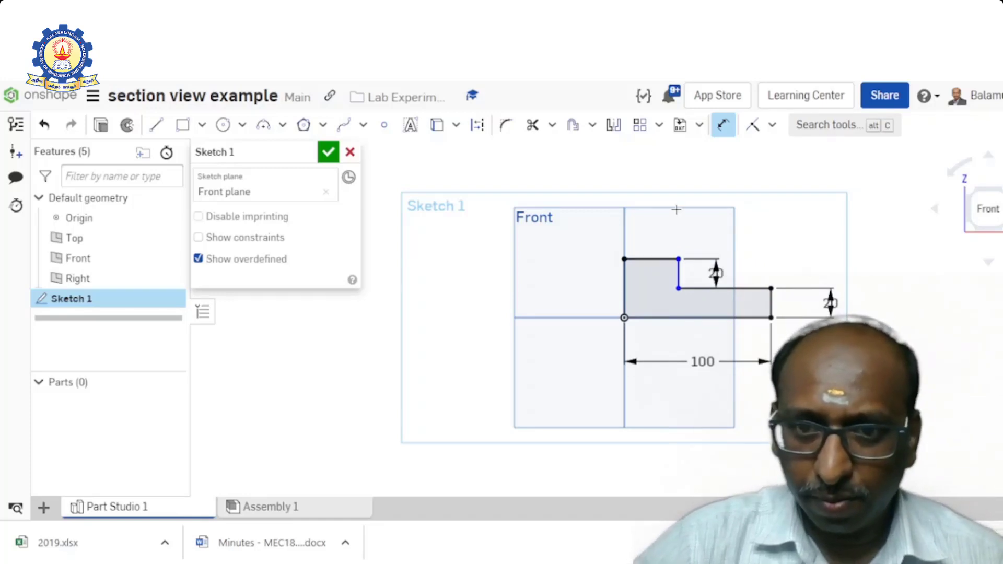
# - Dimension the profile's top edge and the horizontal ledge of the step at 50 mm each, and finish the sketch
pyautogui.click(653, 258)
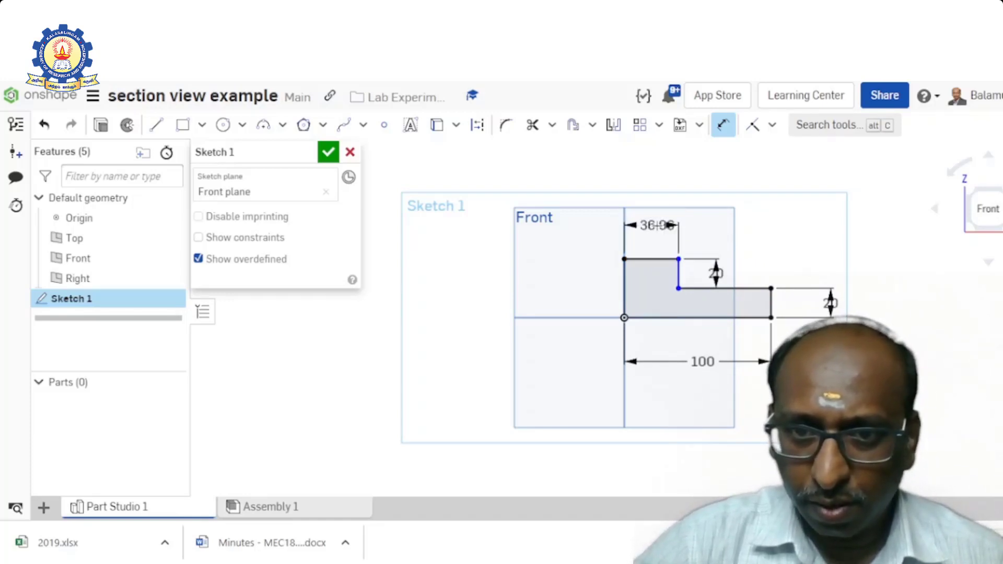
pyautogui.click(659, 219)
pyautogui.write('50')
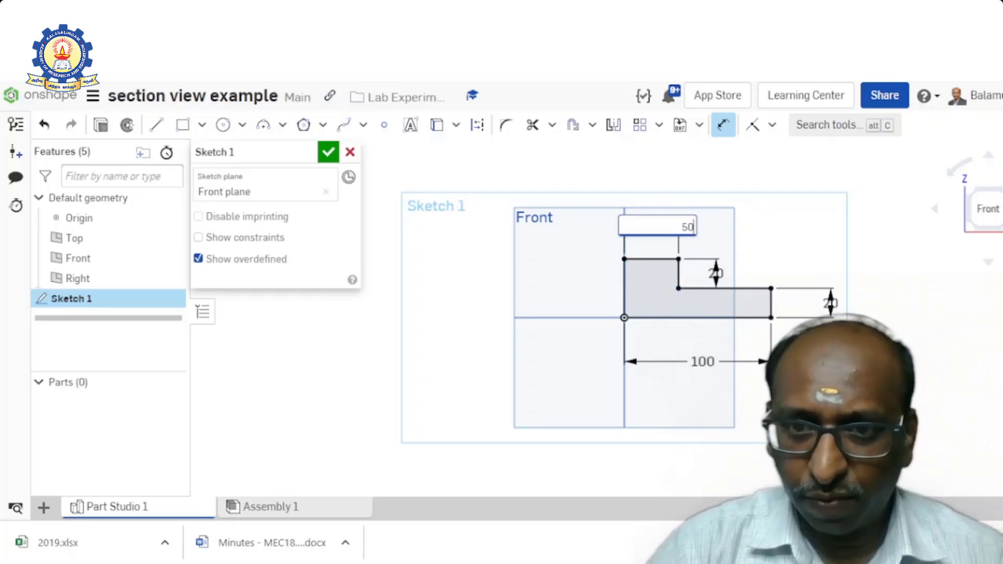
pyautogui.press('Return')
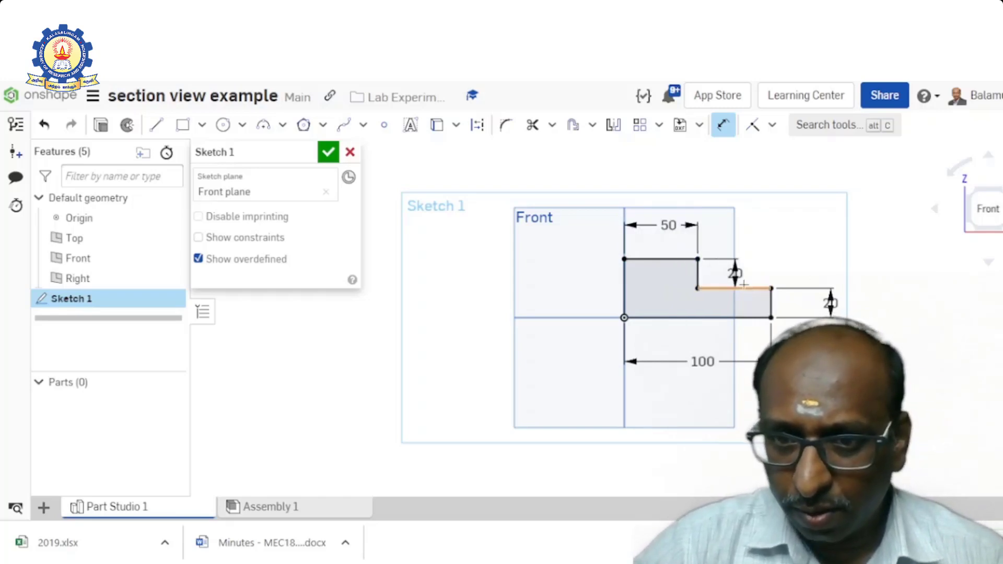
pyautogui.click(751, 288)
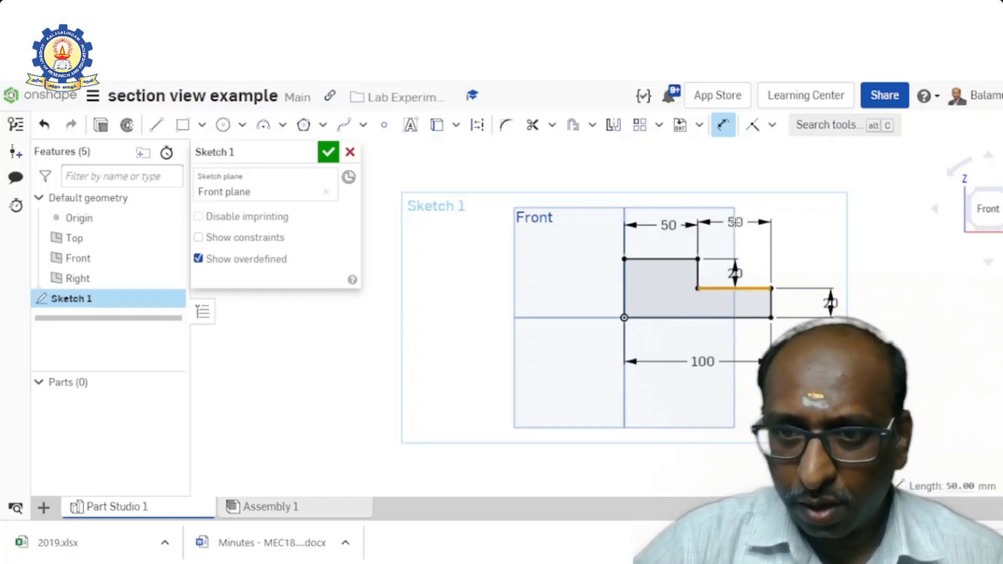
pyautogui.click(735, 222)
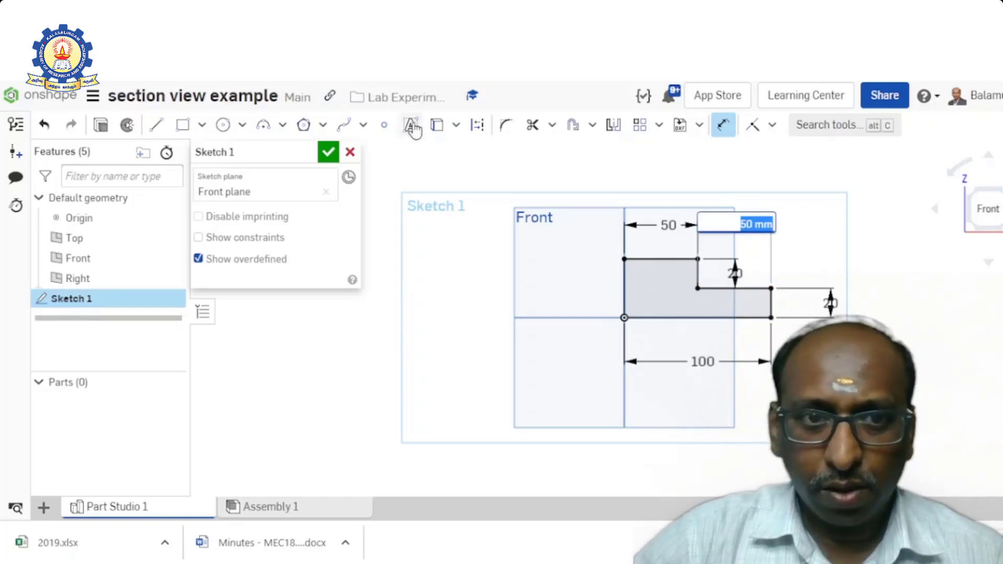
pyautogui.click(328, 152)
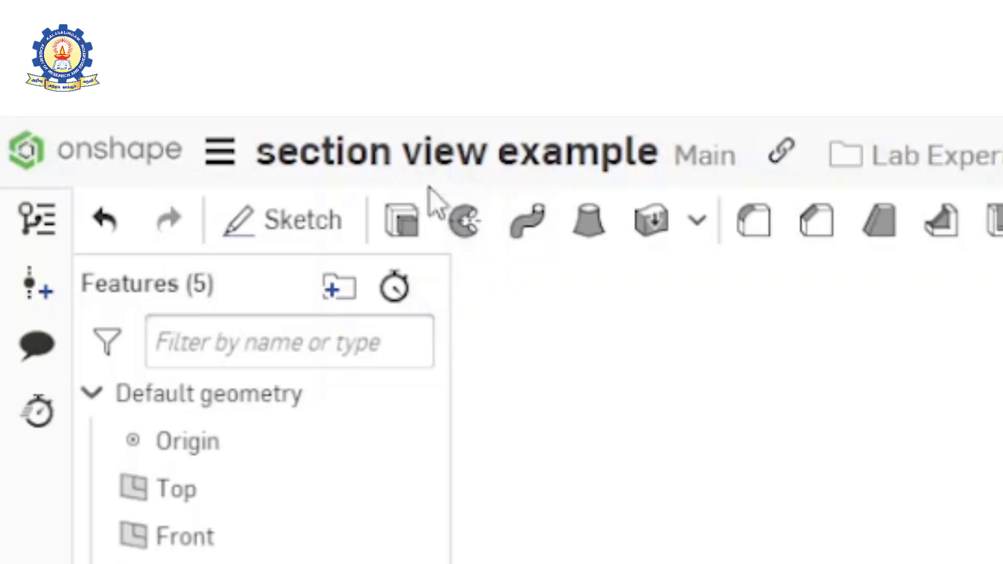
# - Revolve the stepped profile as a new solid, Full, about its vertical edge at the origin
pyautogui.click(465, 223)
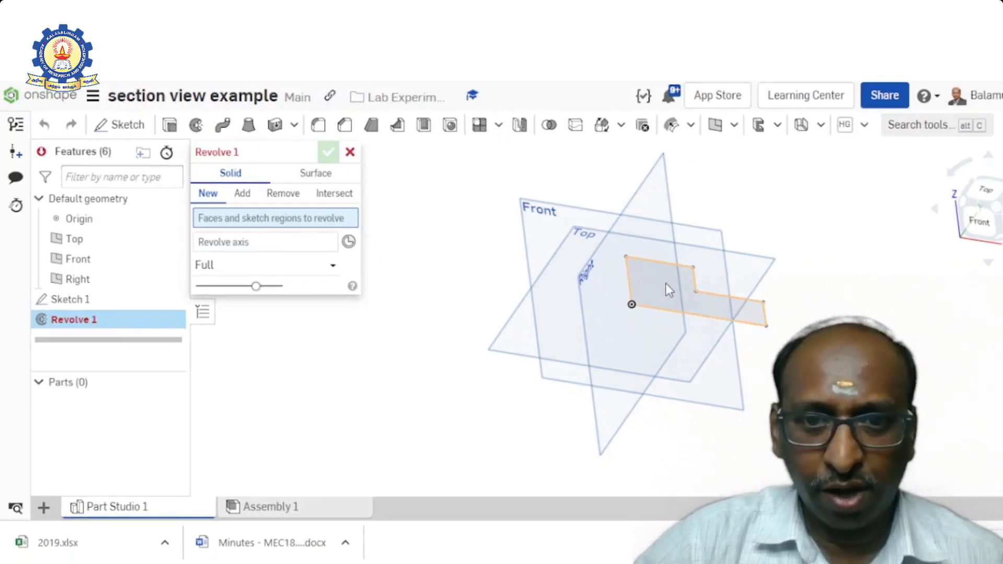
pyautogui.click(666, 285)
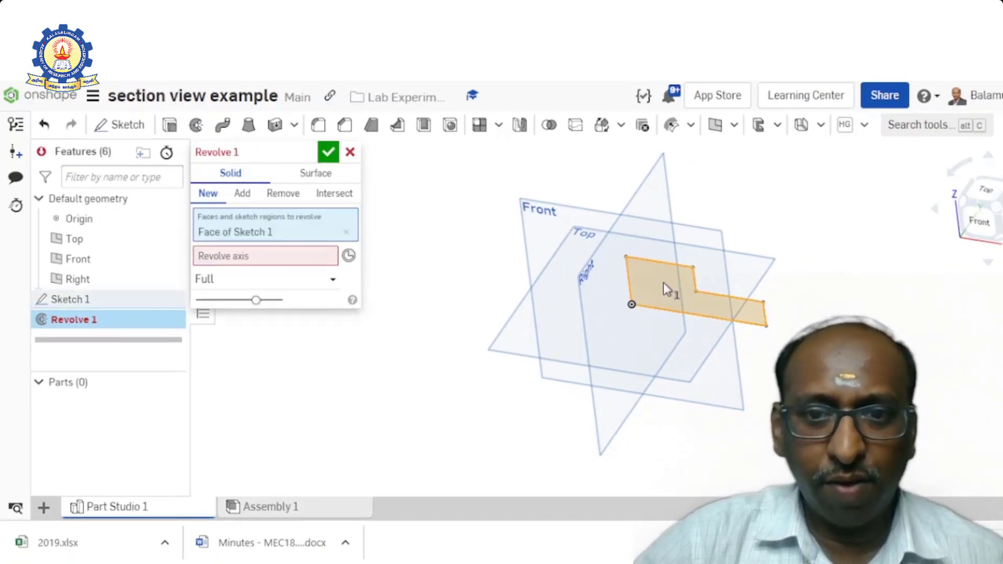
pyautogui.click(252, 258)
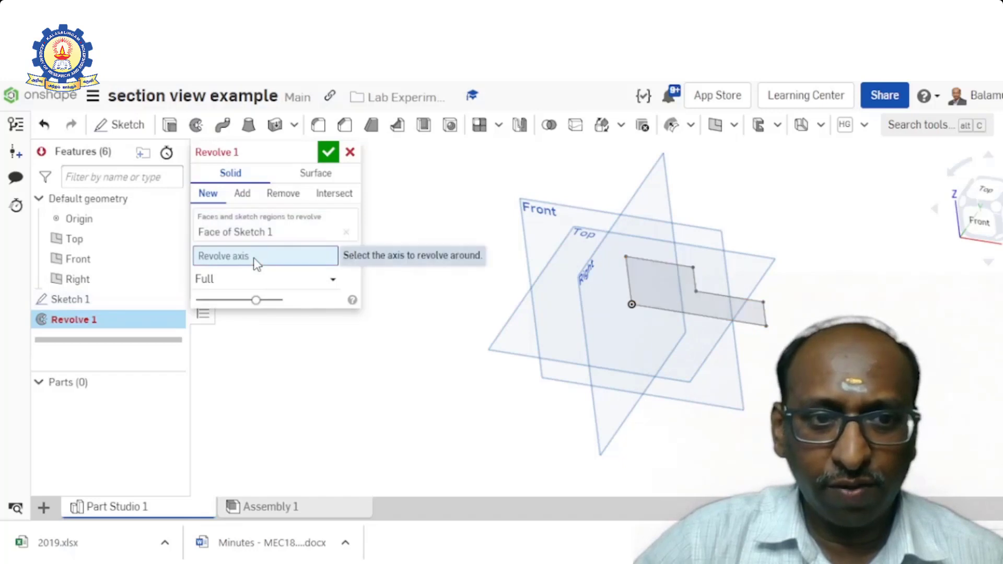
pyautogui.click(629, 278)
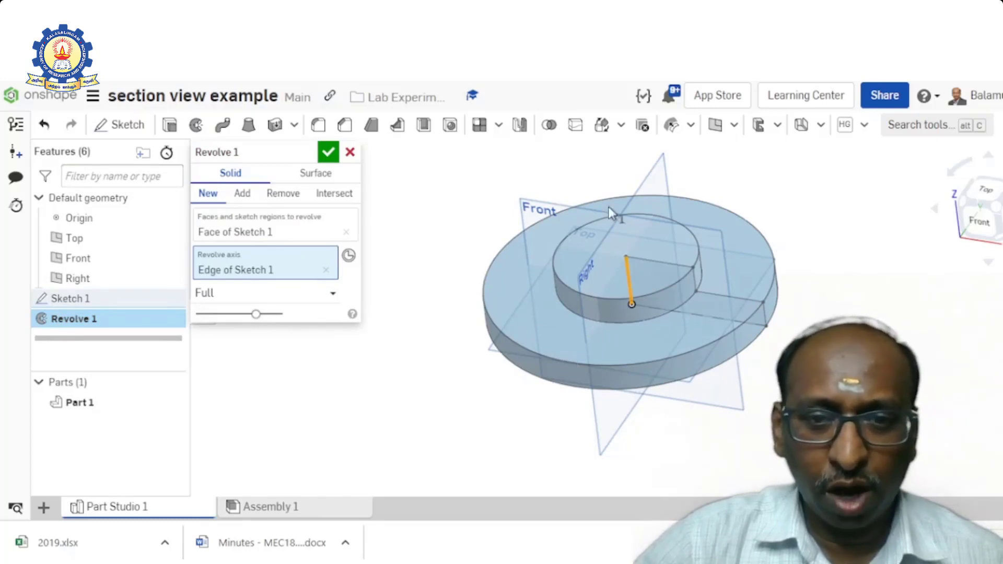
pyautogui.click(331, 295)
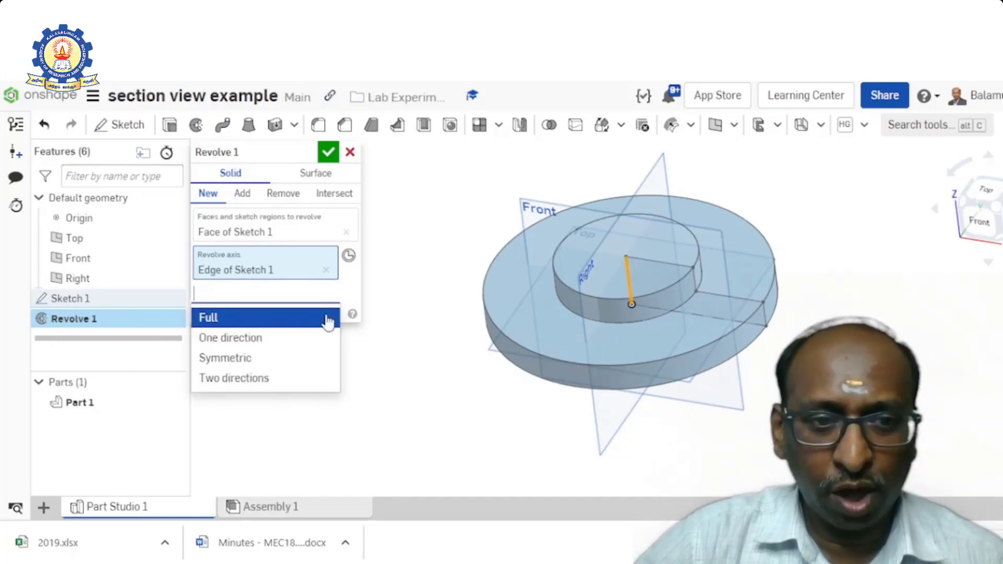
pyautogui.click(295, 322)
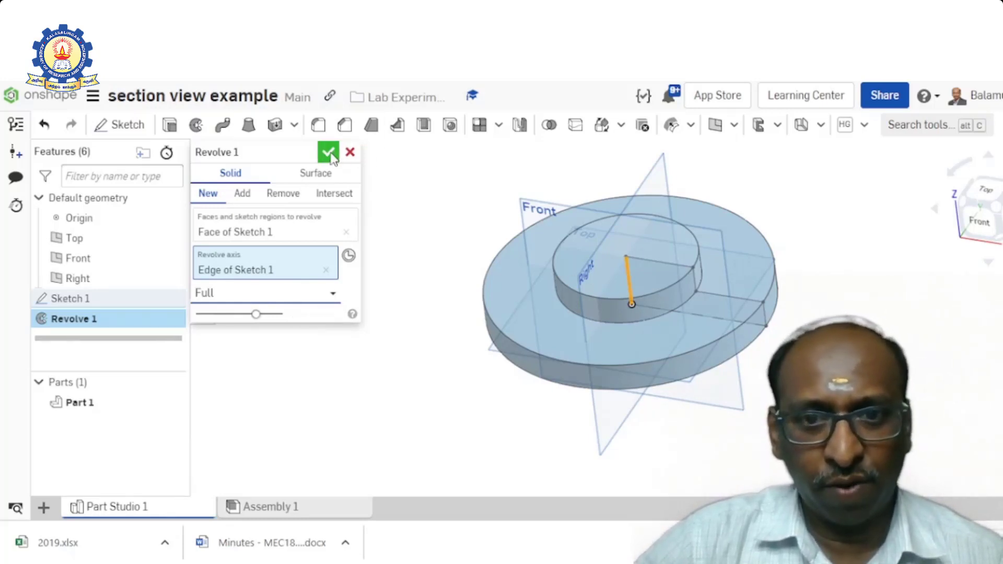
pyautogui.click(329, 153)
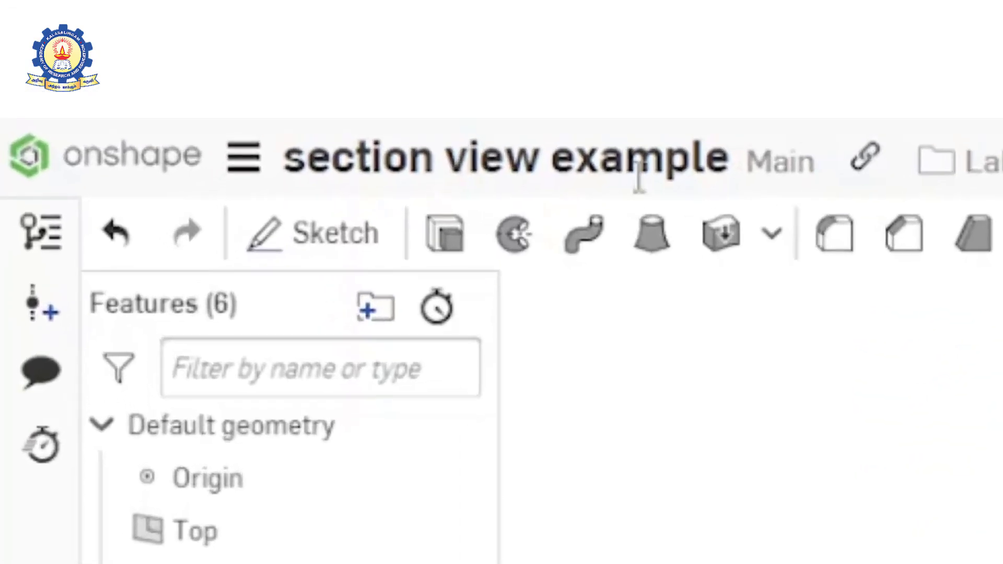
# - Start a sketch on the flange's ring face and place one point on it, level with the origin toward positive X
pyautogui.click(350, 243)
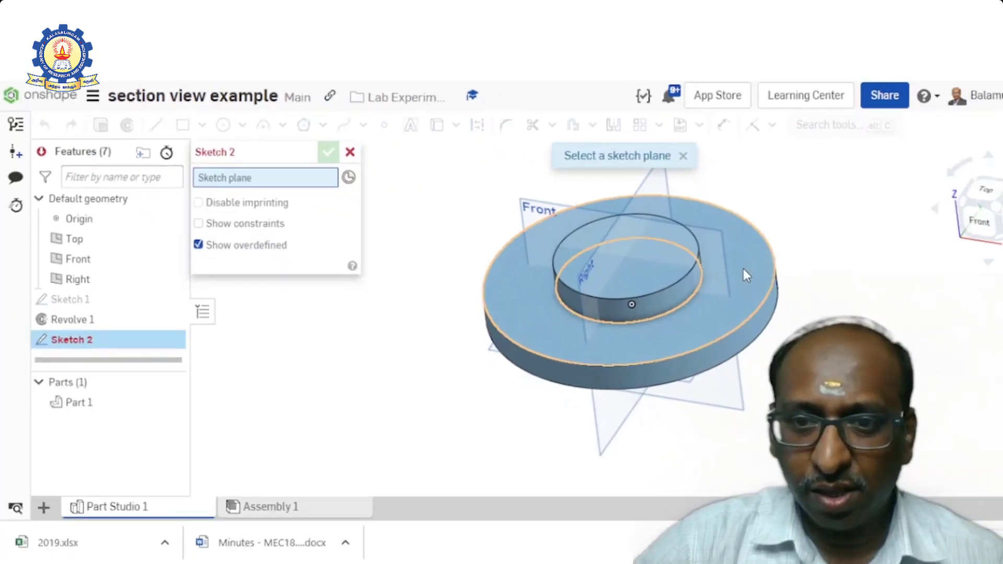
pyautogui.click(742, 269)
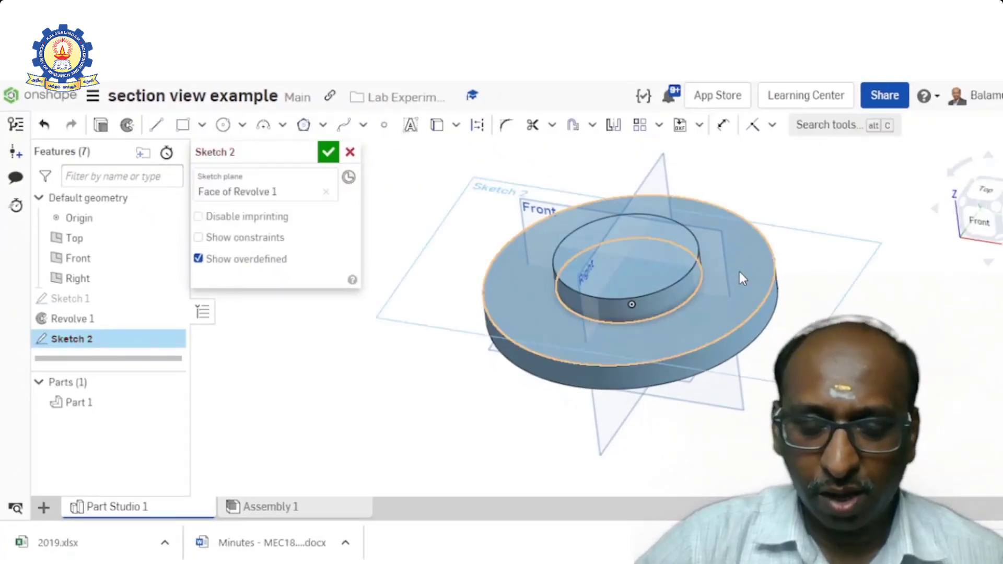
pyautogui.press('n')
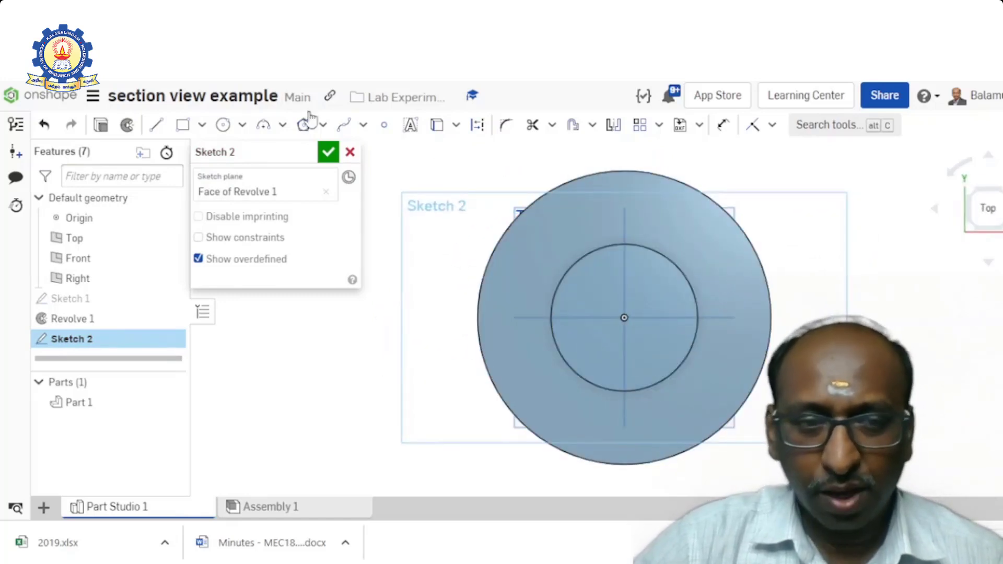
pyautogui.click(384, 128)
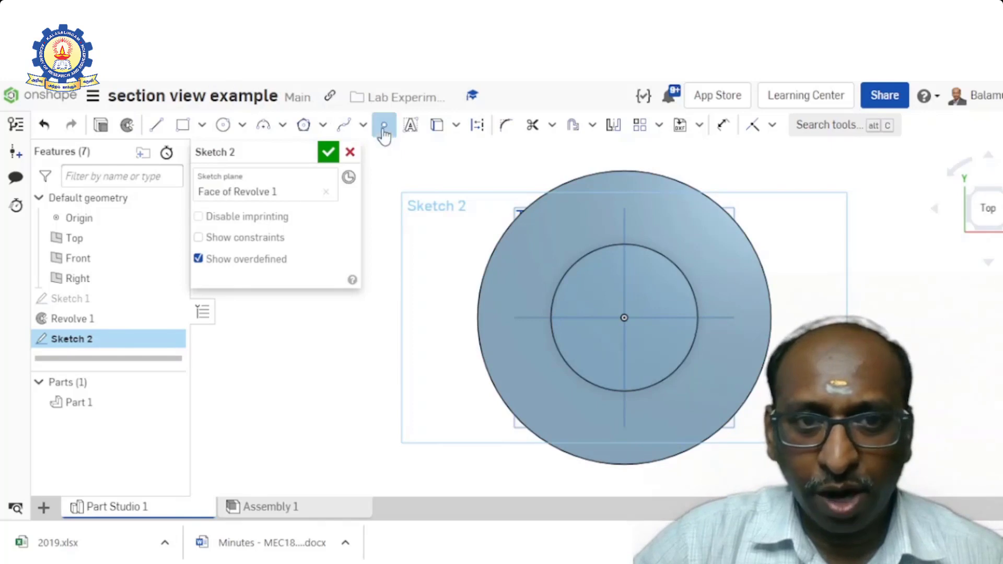
pyautogui.click(733, 318)
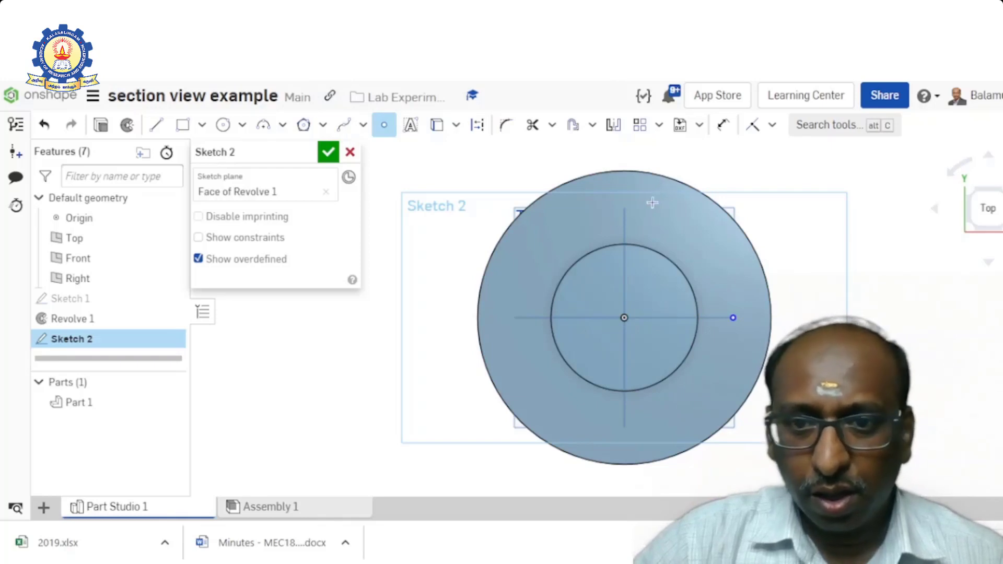
# - Dimension the point's horizontal distance from the origin to 75 mm and finish the sketch
pyautogui.click(724, 126)
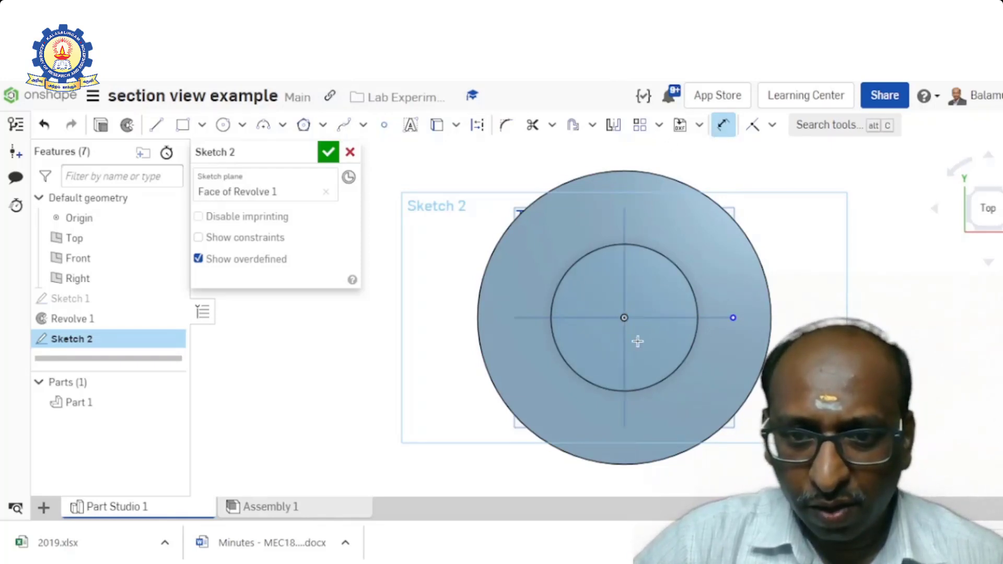
pyautogui.click(733, 319)
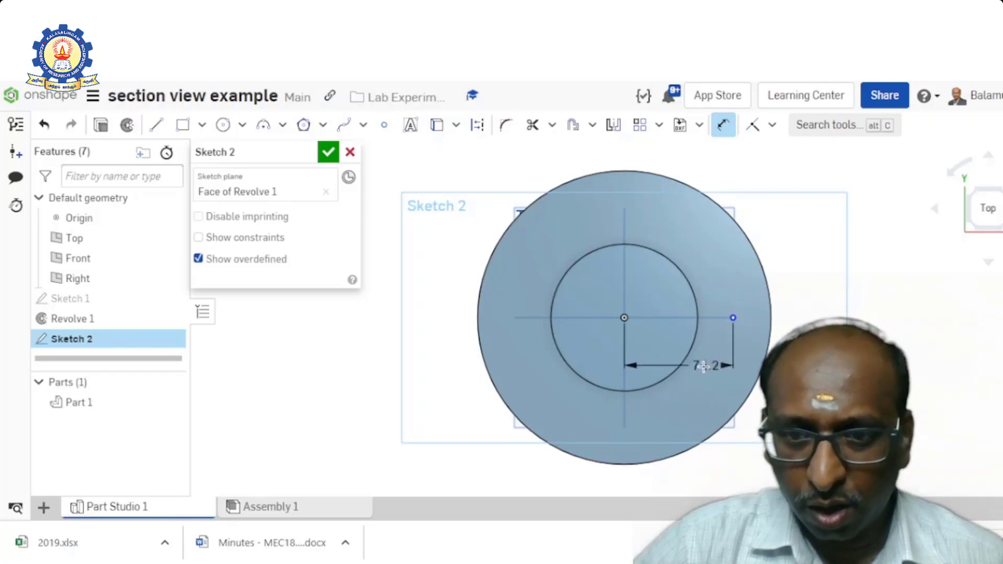
pyautogui.click(737, 382)
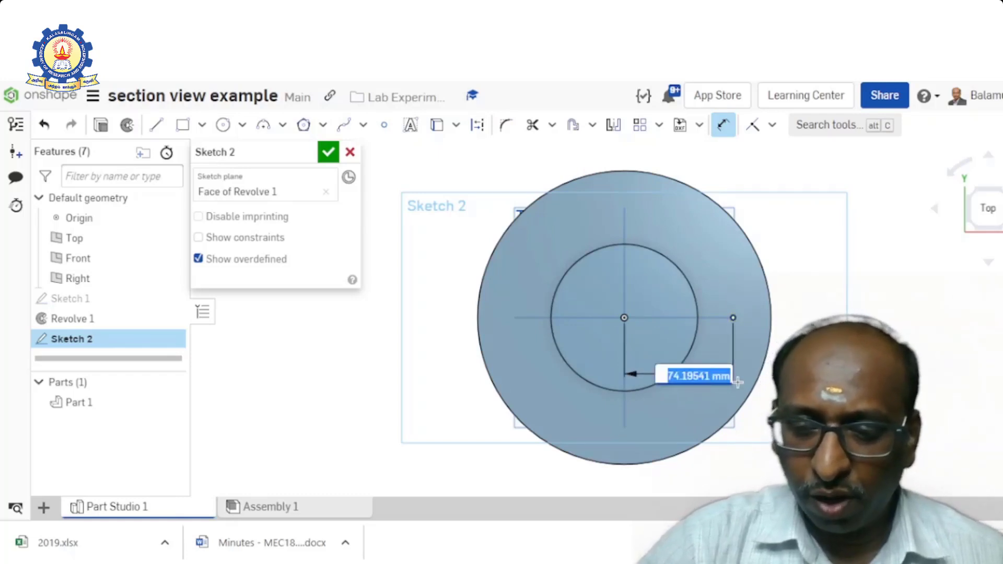
pyautogui.write('75')
pyautogui.press('Return')
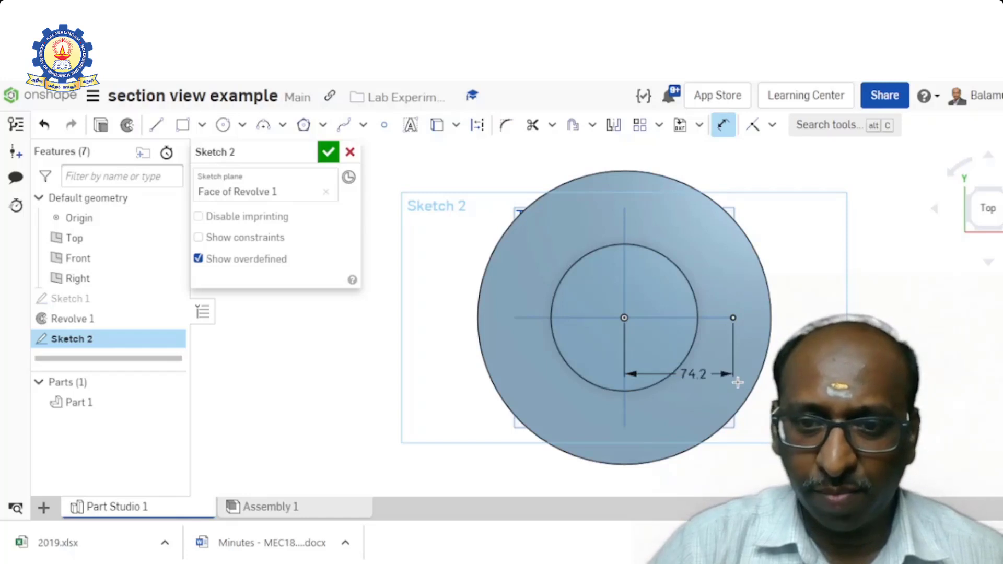
pyautogui.click(328, 153)
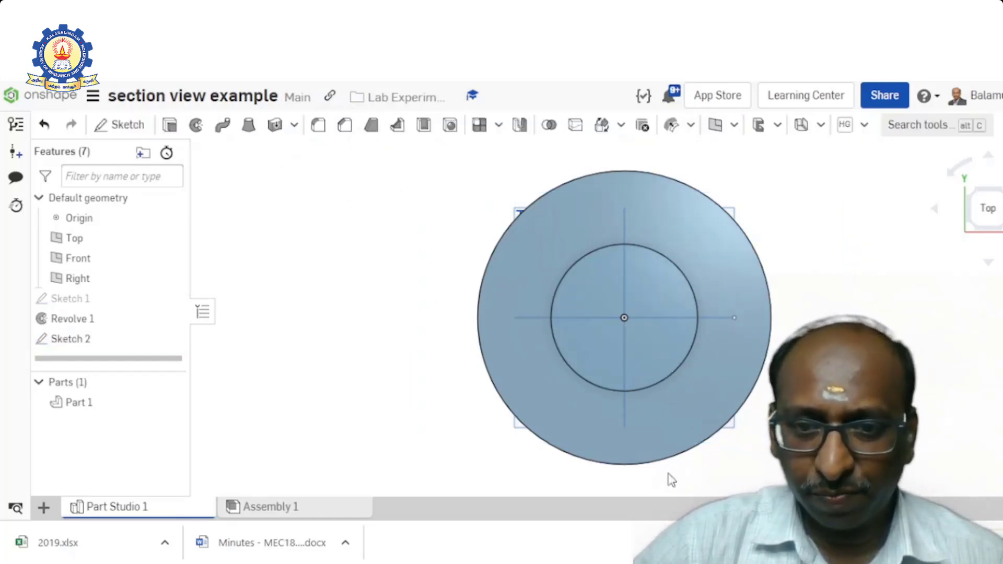
# - Begin a Counterbore hole feature and set its counterbore depth to 5 mm
pyautogui.moveTo(678, 483); pyautogui.dragTo(674, 435, button='right')
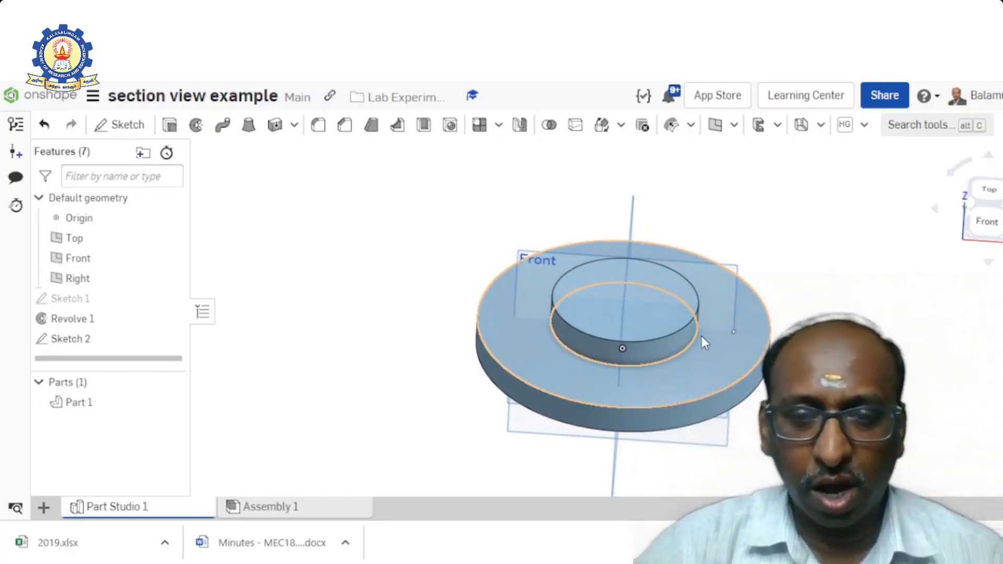
pyautogui.click(450, 126)
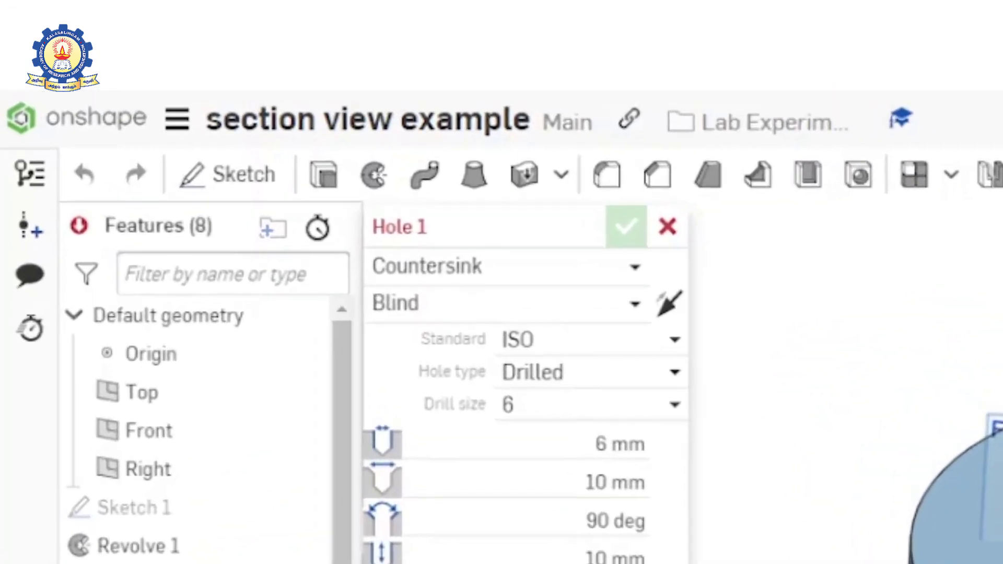
pyautogui.click(629, 266)
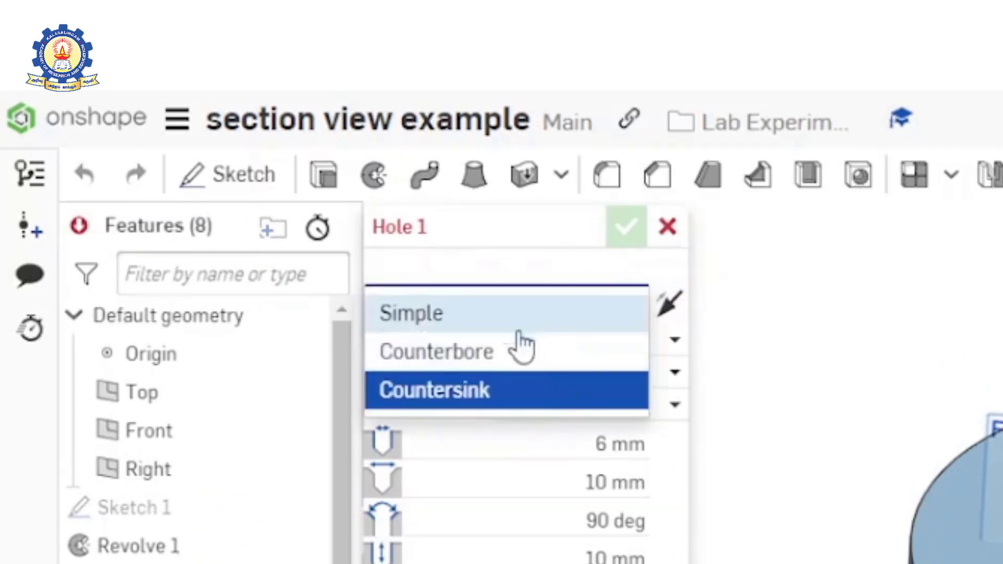
pyautogui.click(486, 354)
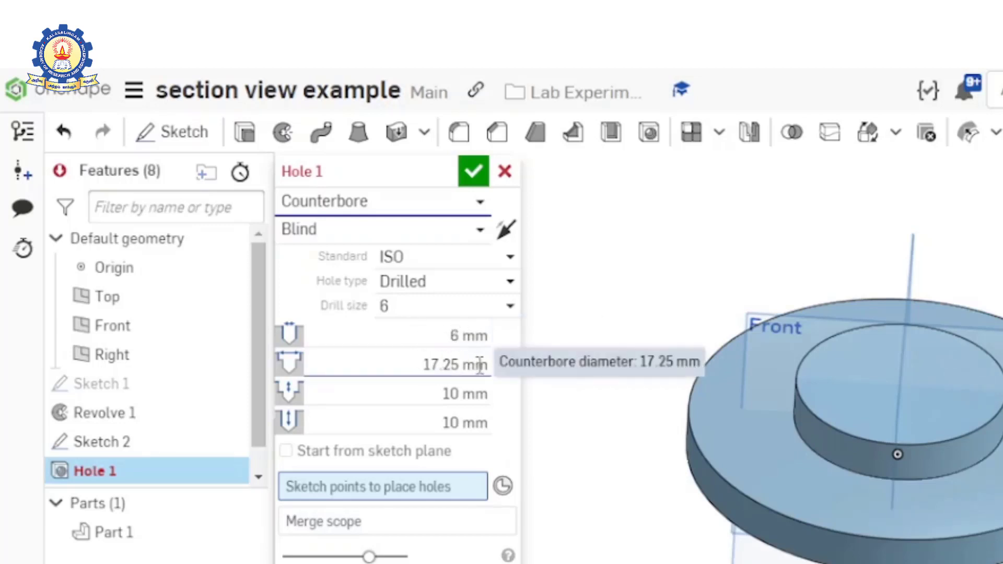
pyautogui.click(451, 393)
pyautogui.write('5')
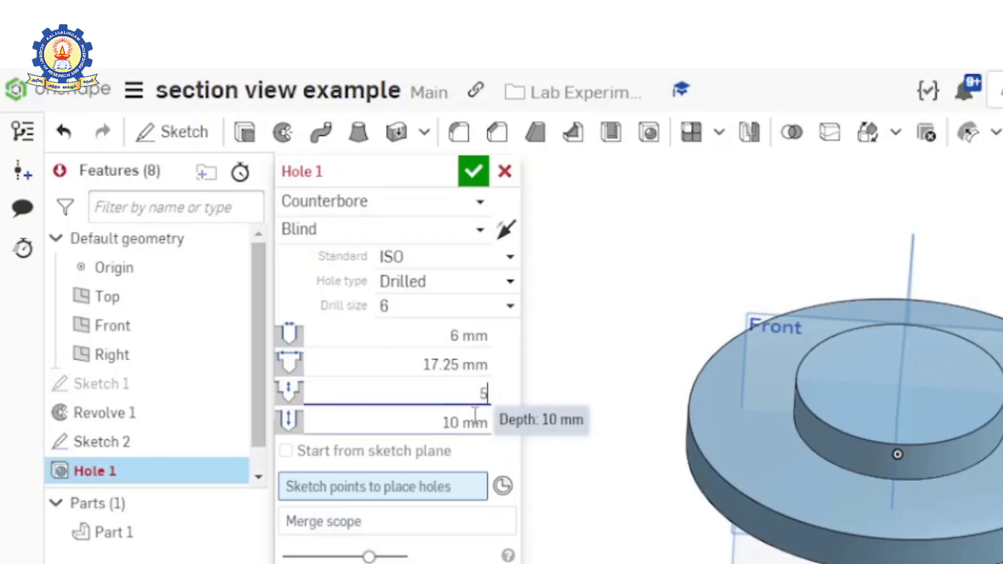
pyautogui.press('Return')
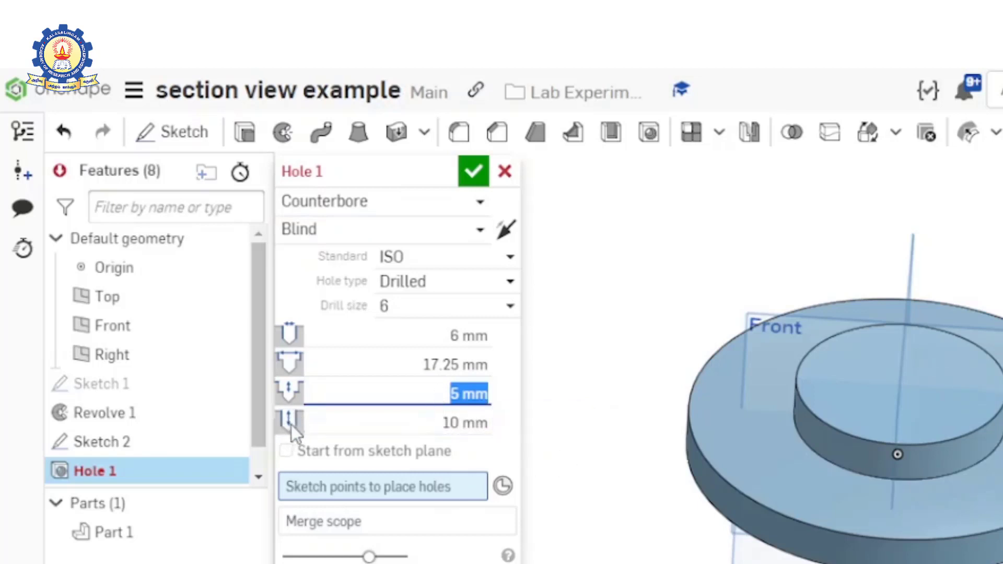
# - Set the hole to Through, place it at the sketched point on the ring, and accept the feature
pyautogui.click(478, 234)
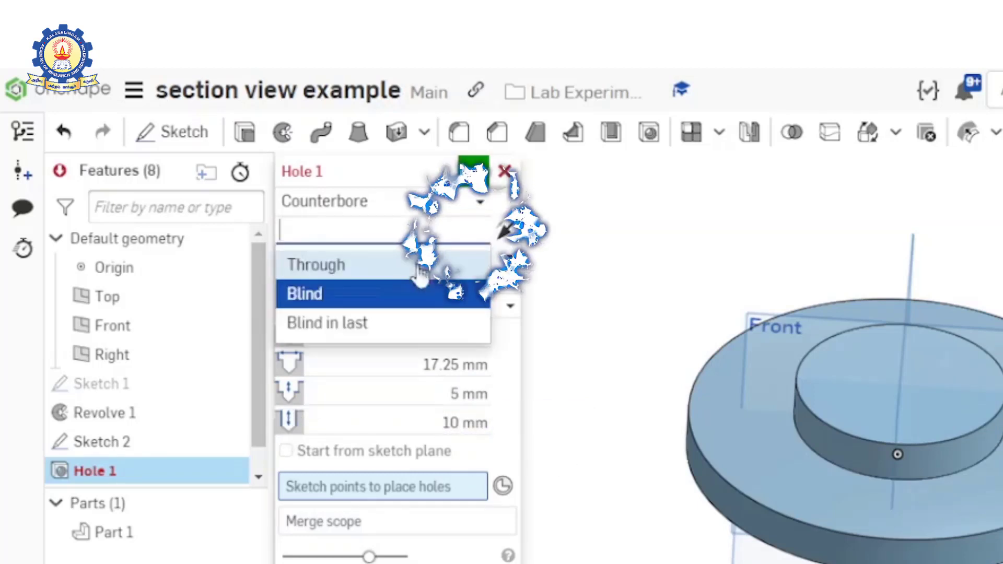
pyautogui.click(313, 264)
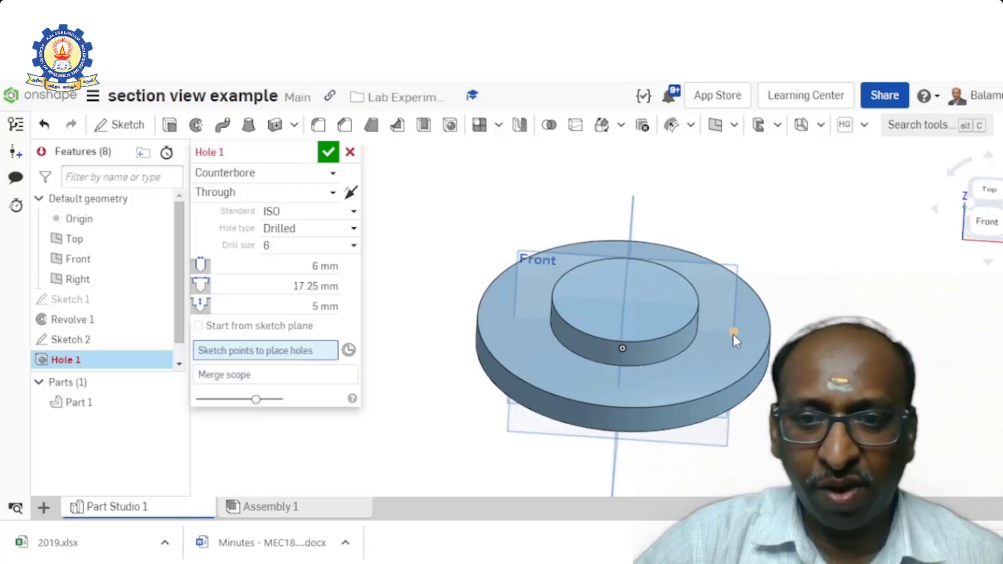
pyautogui.click(734, 333)
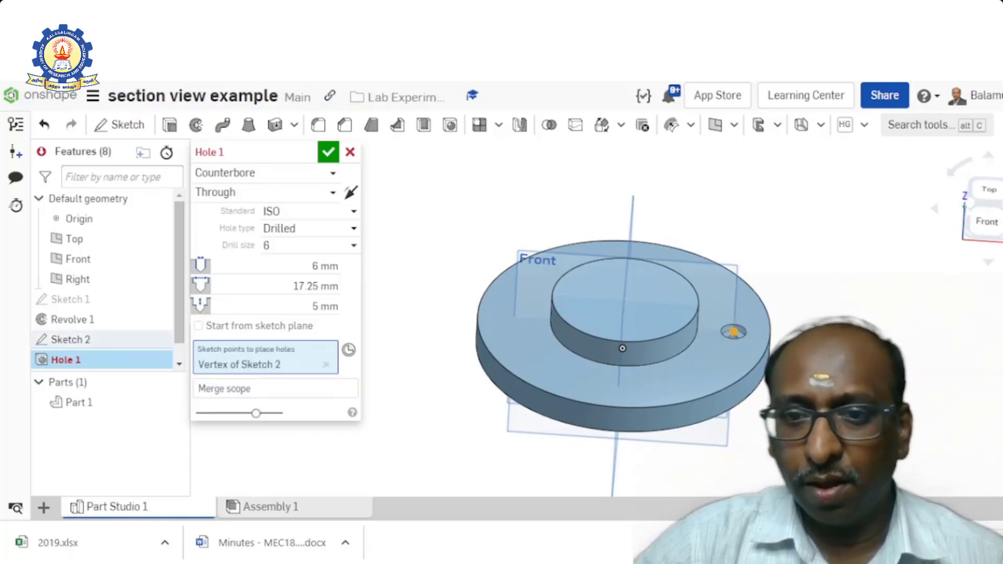
pyautogui.moveTo(816, 308); pyautogui.dragTo(787, 324, button='right')
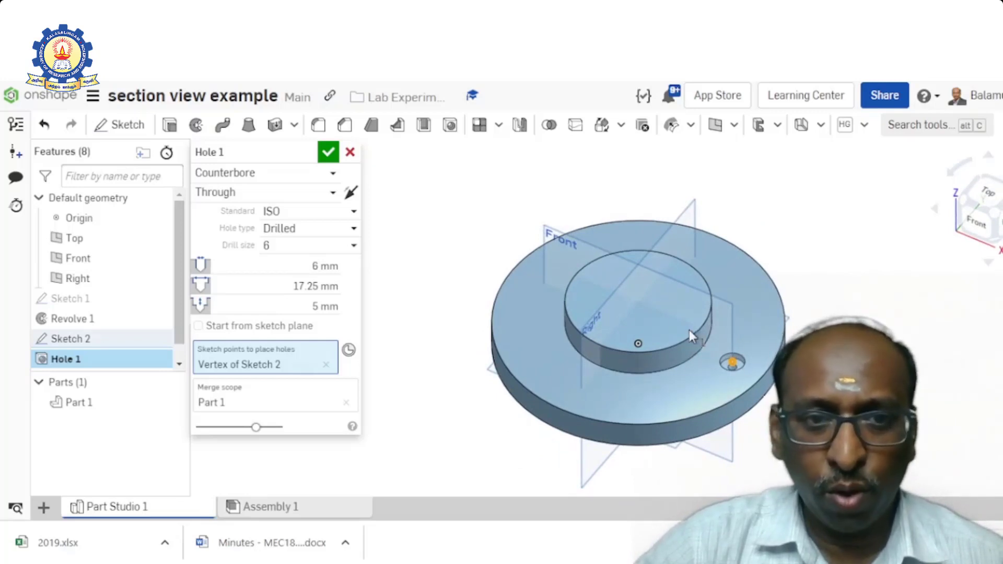
pyautogui.click(329, 154)
# - Set up a circular Feature pattern of the counterbore hole, using the flange's outer circular edge as its axis
pyautogui.moveTo(432, 341); pyautogui.dragTo(456, 365, button='right')
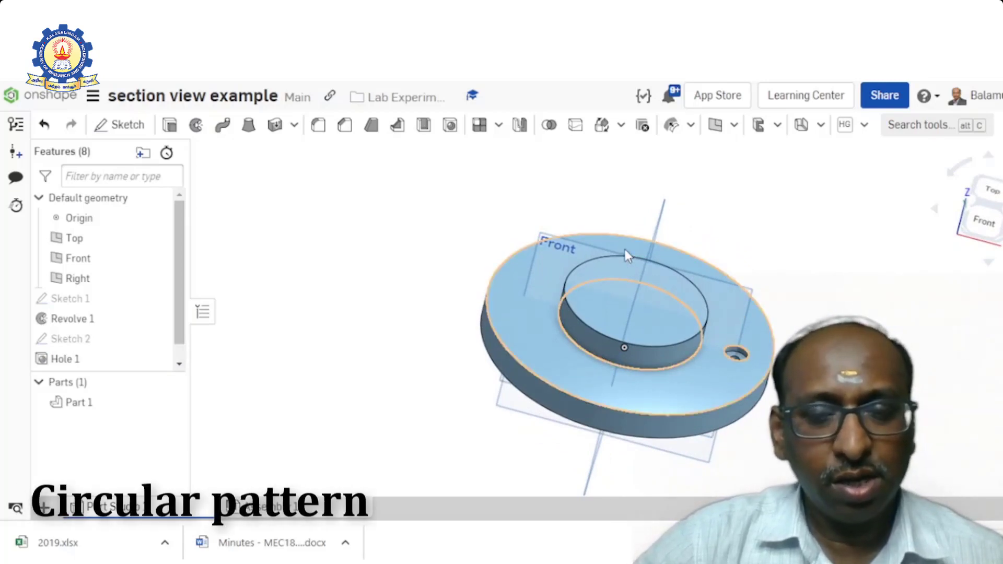
pyautogui.click(499, 129)
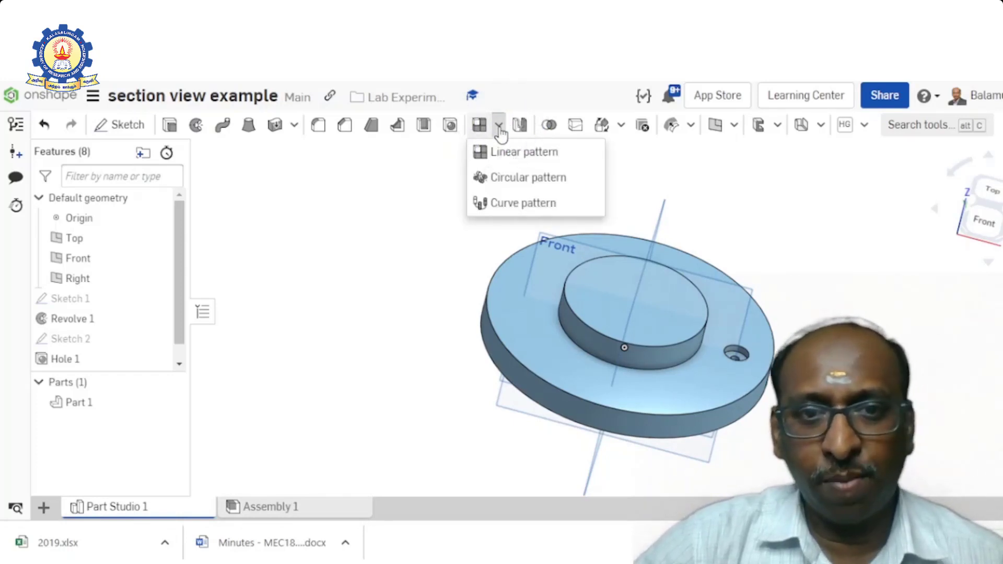
pyautogui.click(529, 181)
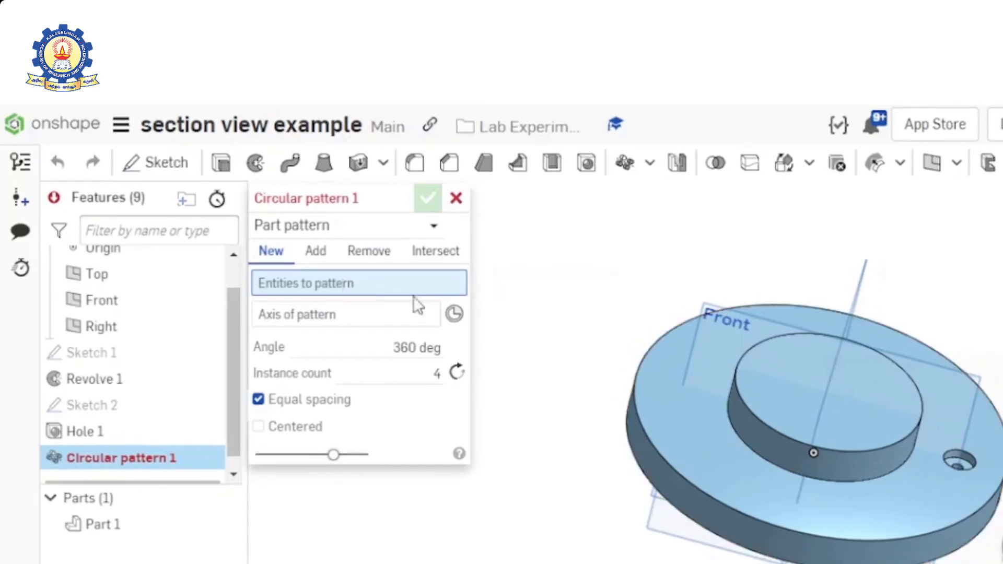
pyautogui.click(433, 227)
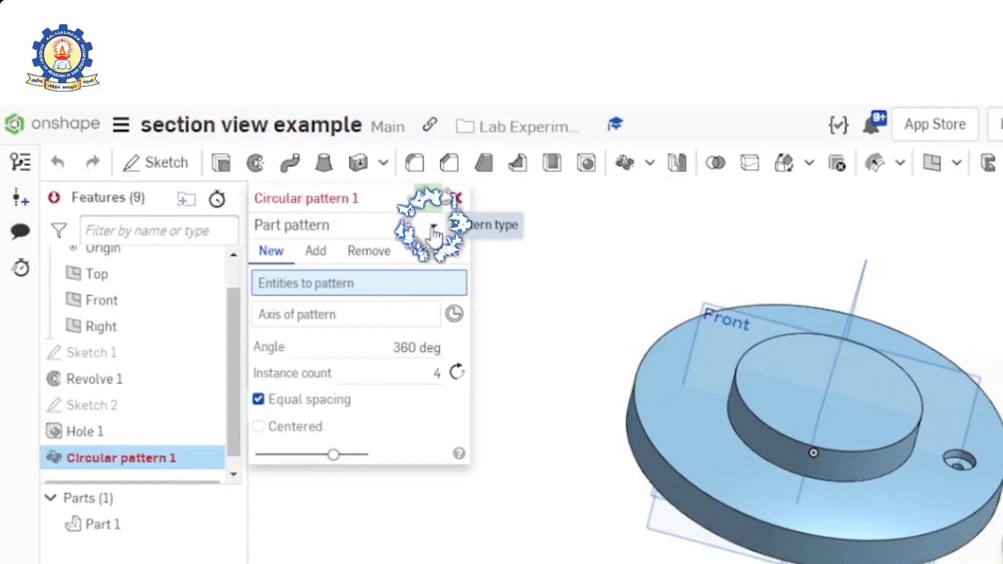
pyautogui.click(313, 283)
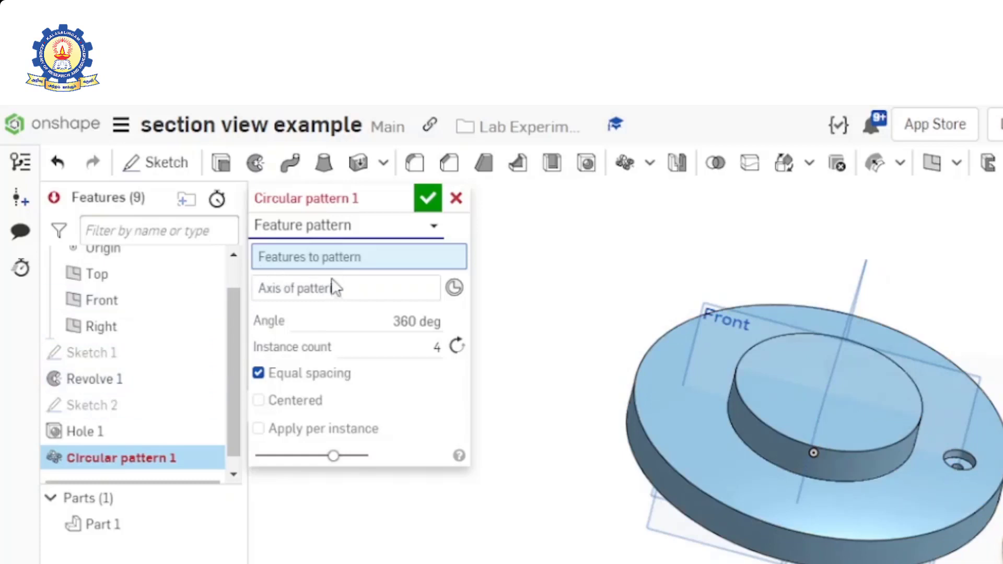
pyautogui.click(105, 432)
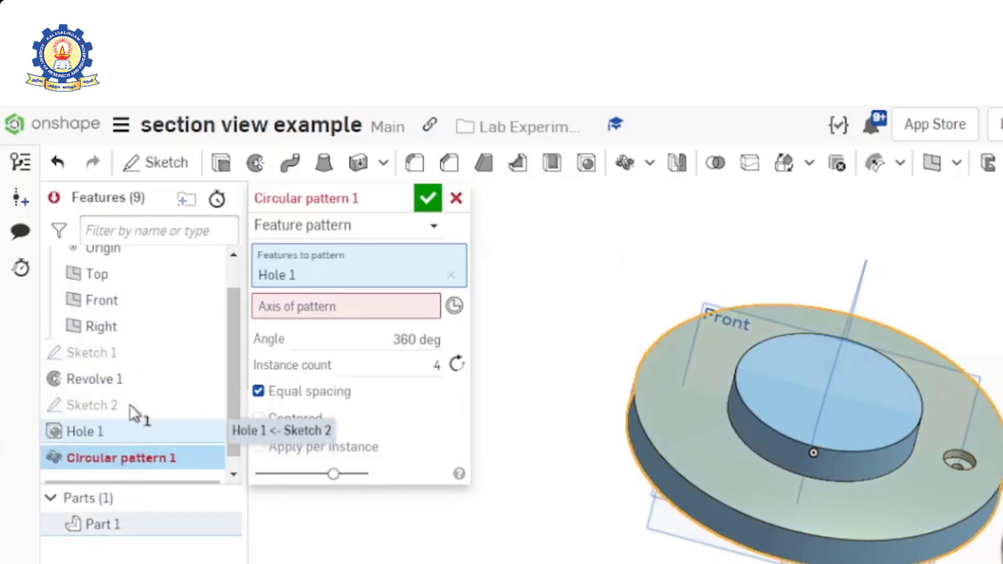
pyautogui.click(347, 304)
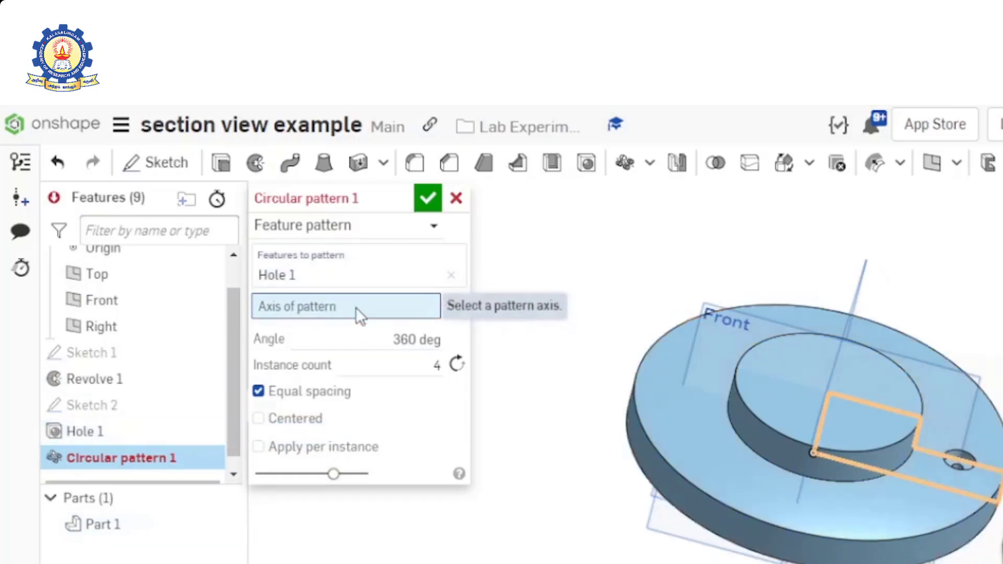
pyautogui.click(814, 535)
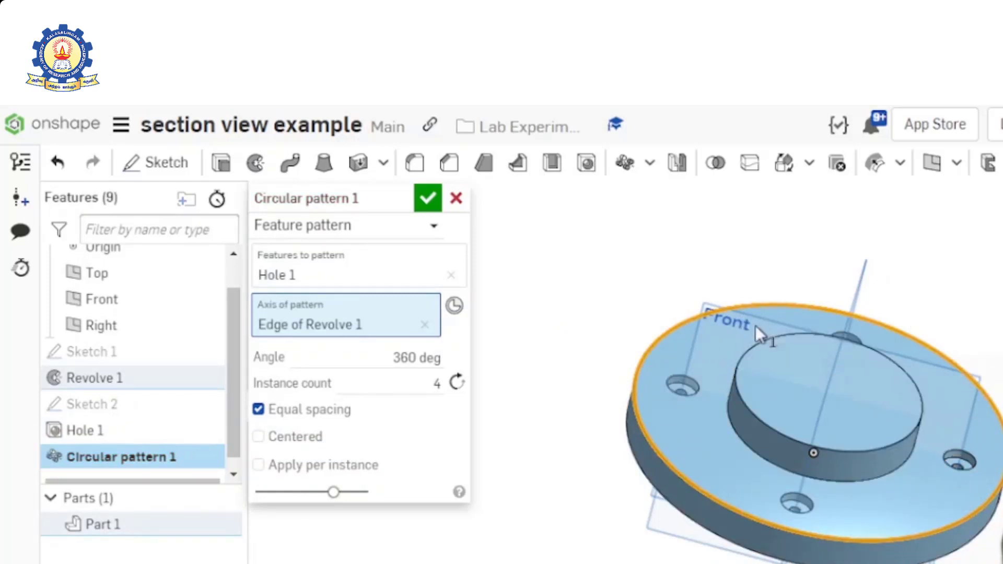
# - Set the circular pattern's instance count to 6 and accept the pattern
pyautogui.click(440, 384)
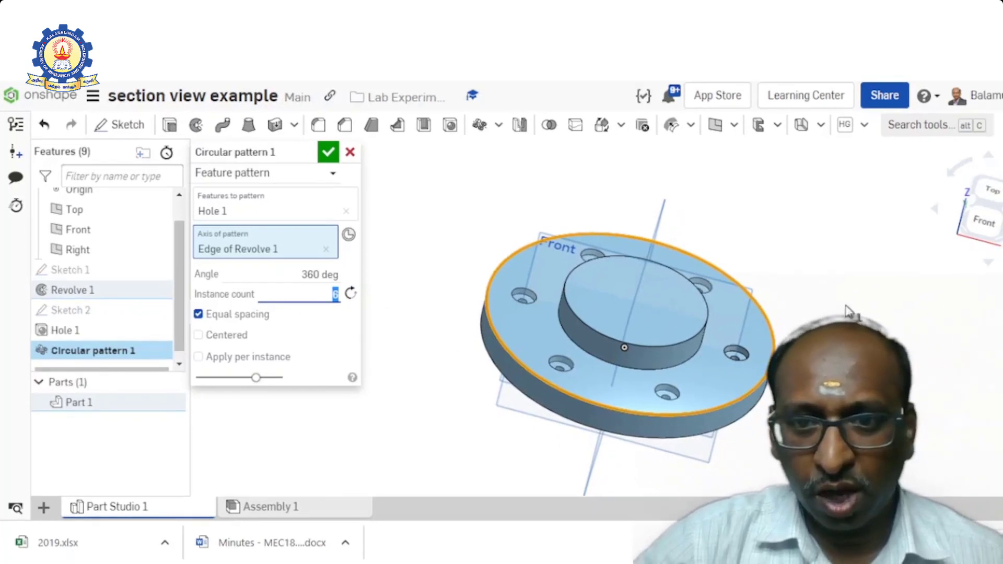
pyautogui.moveTo(848, 312); pyautogui.dragTo(845, 358, button='right')
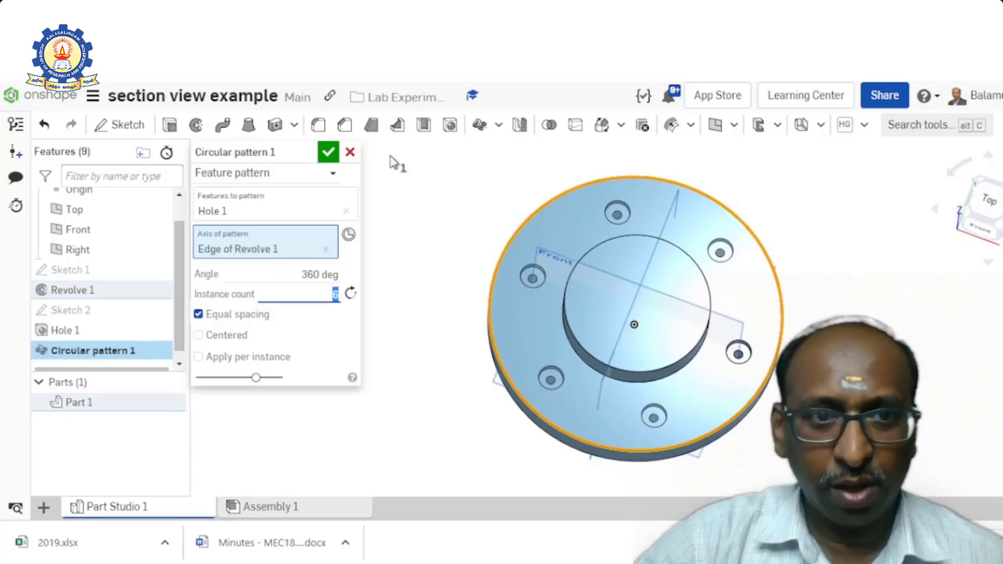
pyautogui.click(329, 153)
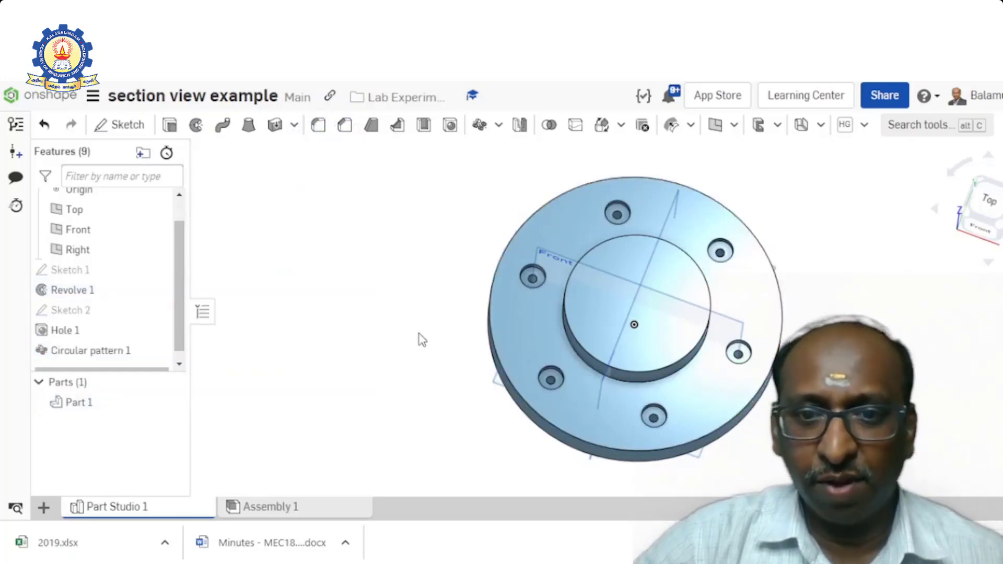
# - Start a sketch on the central boss's top face and place a point on the horizontal axis, about 33 mm from the centre
pyautogui.moveTo(419, 333); pyautogui.dragTo(422, 306, button='right')
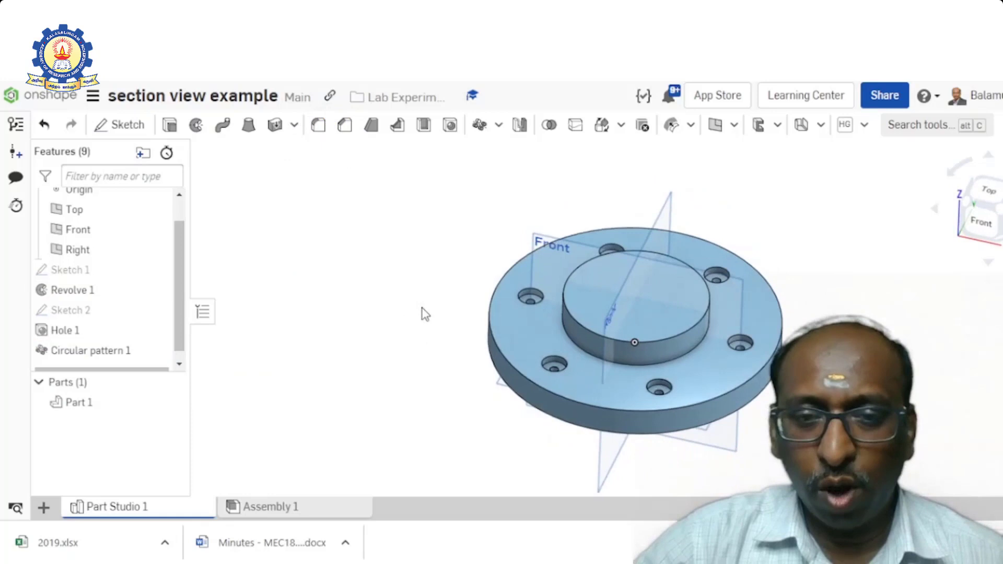
pyautogui.click(706, 301)
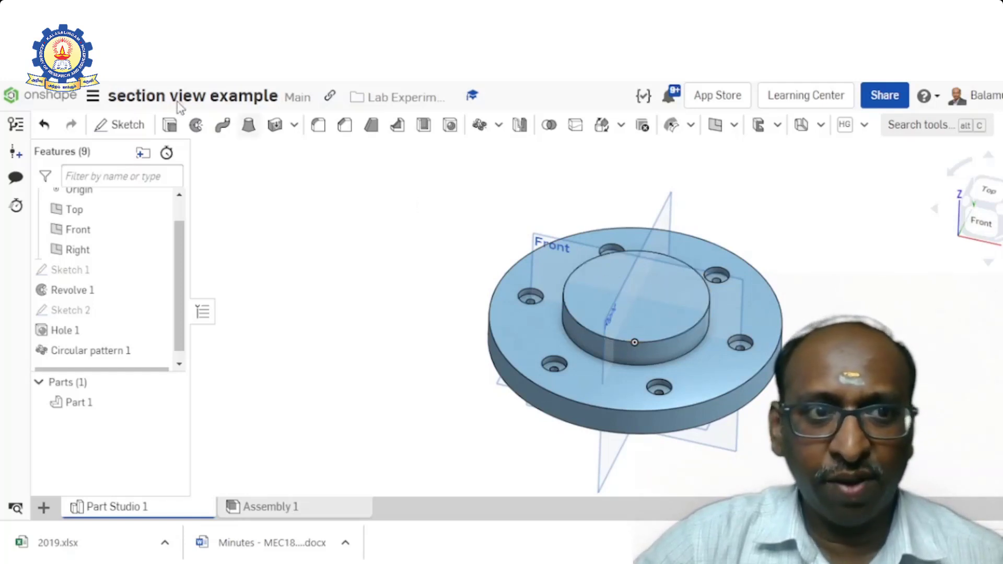
pyautogui.click(124, 128)
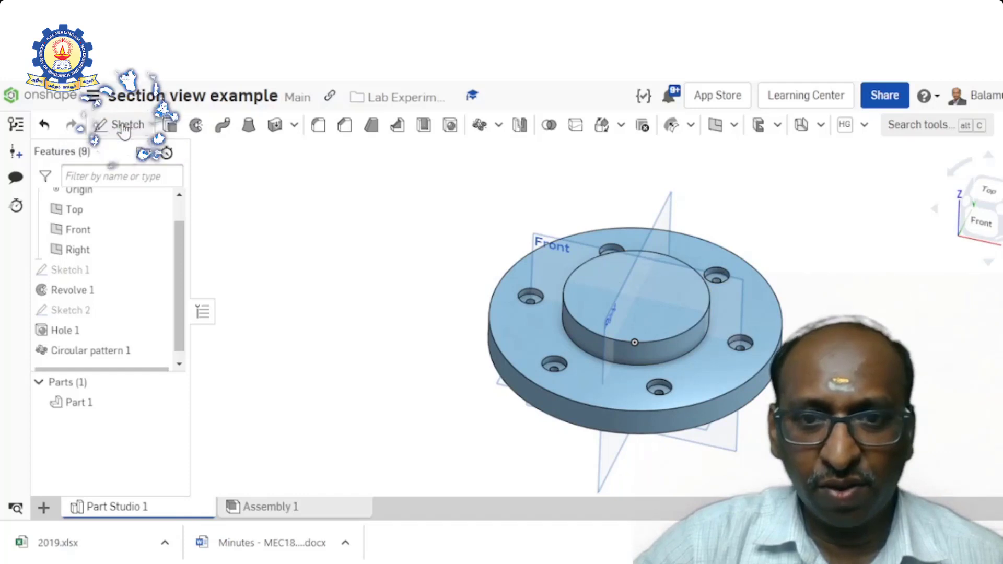
pyautogui.click(662, 292)
pyautogui.press('n')
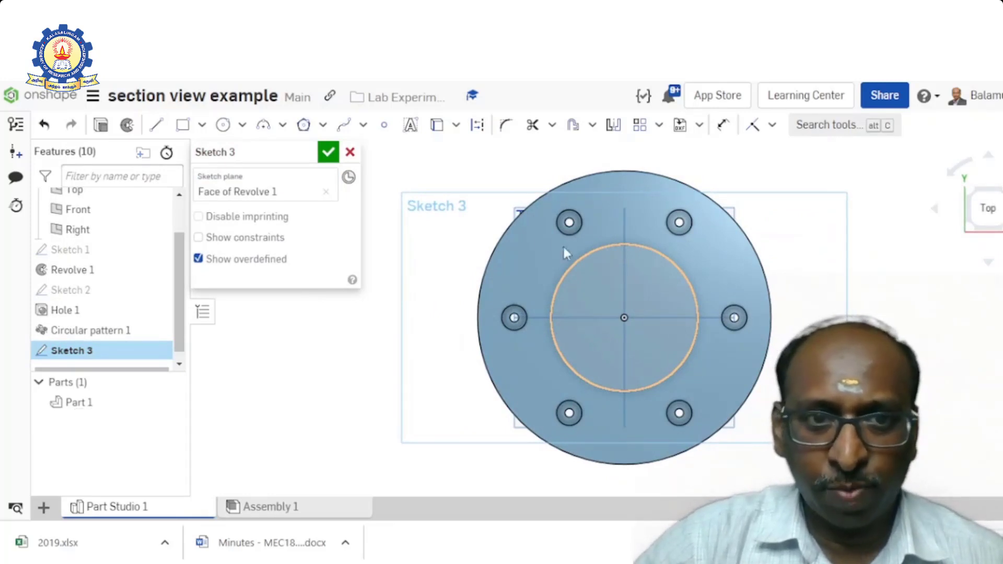
pyautogui.click(385, 129)
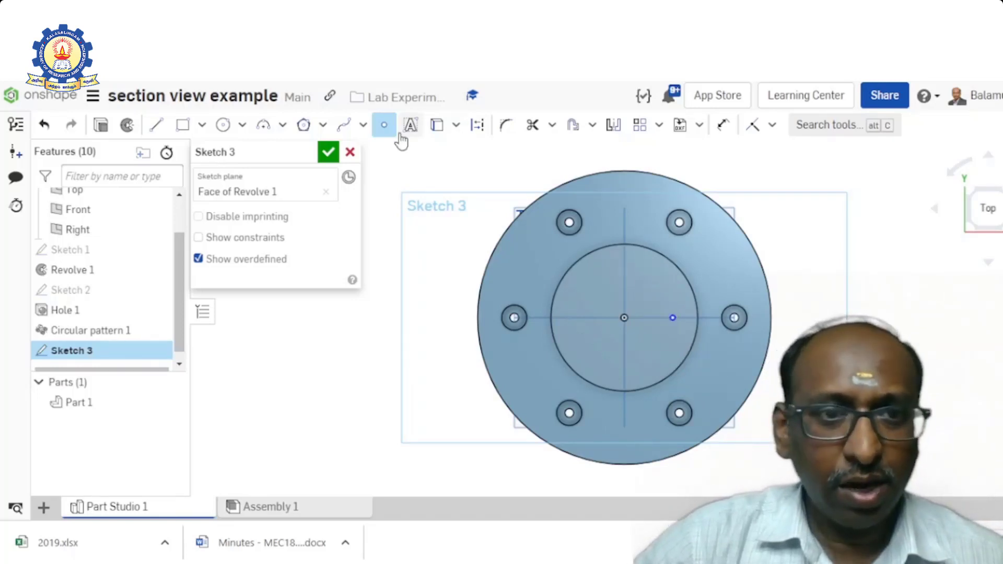
# - Dimension the sketched point at 25 mm horizontally from the boss centre and accept the sketch
pyautogui.click(722, 126)
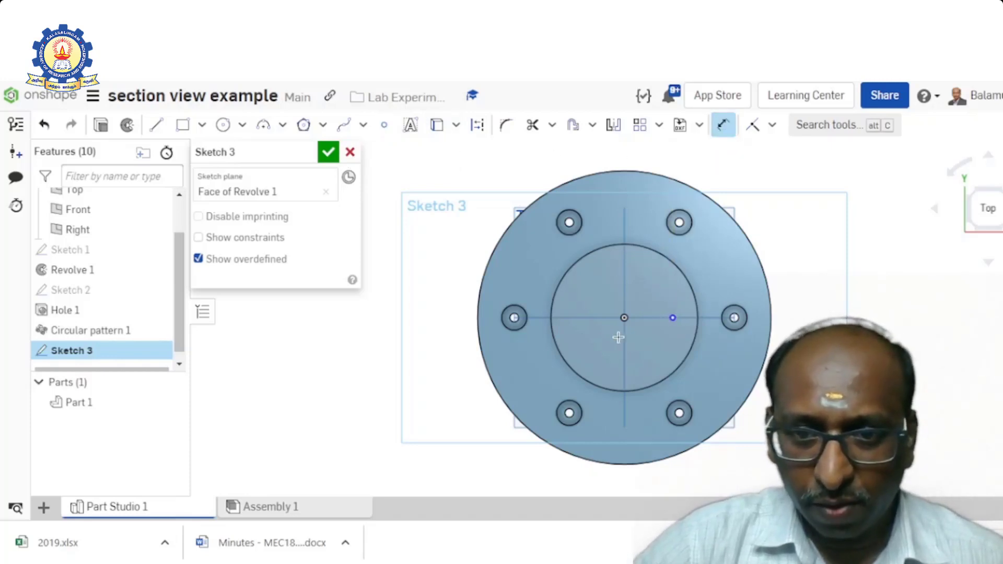
pyautogui.click(625, 342)
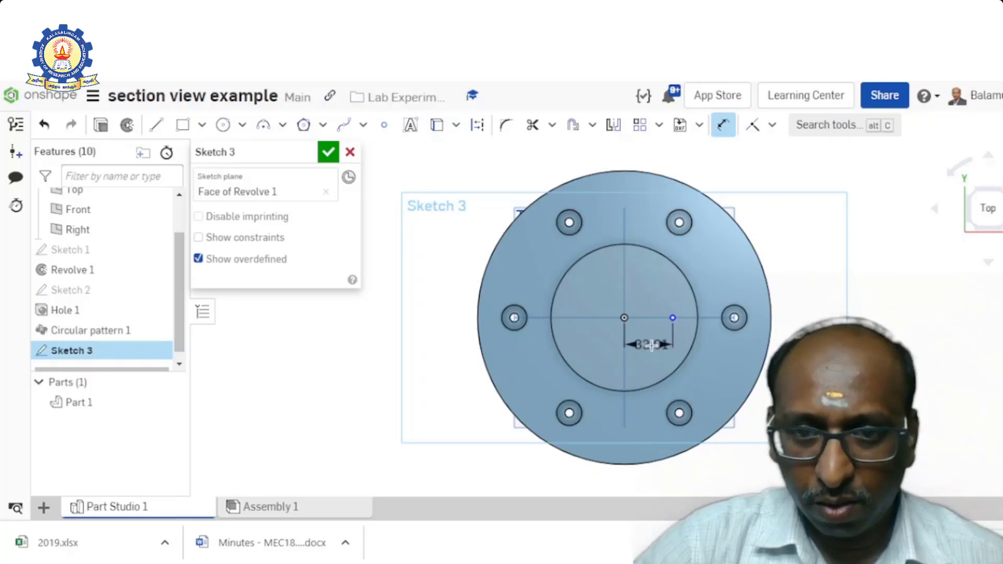
pyautogui.click(658, 362)
pyautogui.scroll(5, 661, 368)
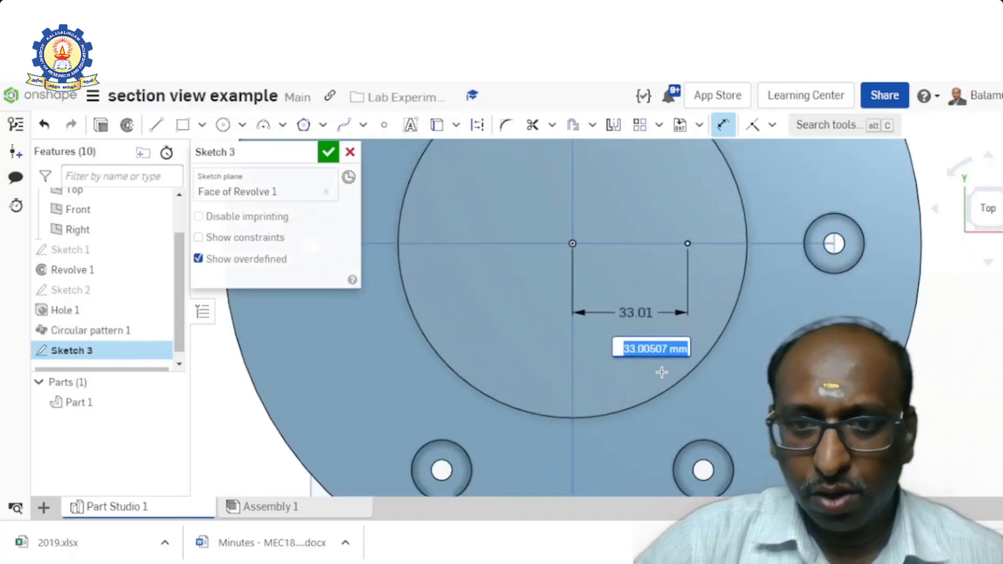
pyautogui.write('25')
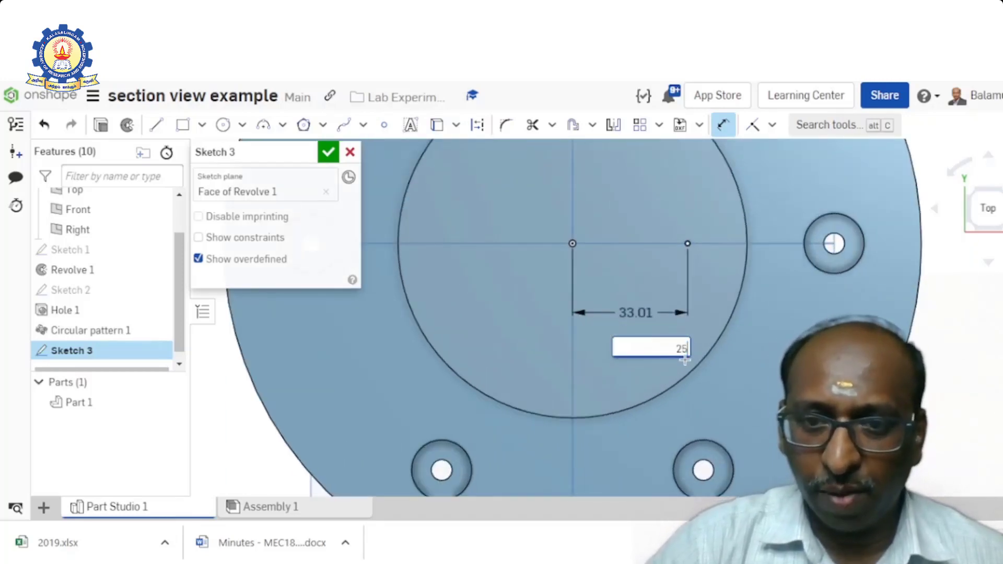
pyautogui.press('Return')
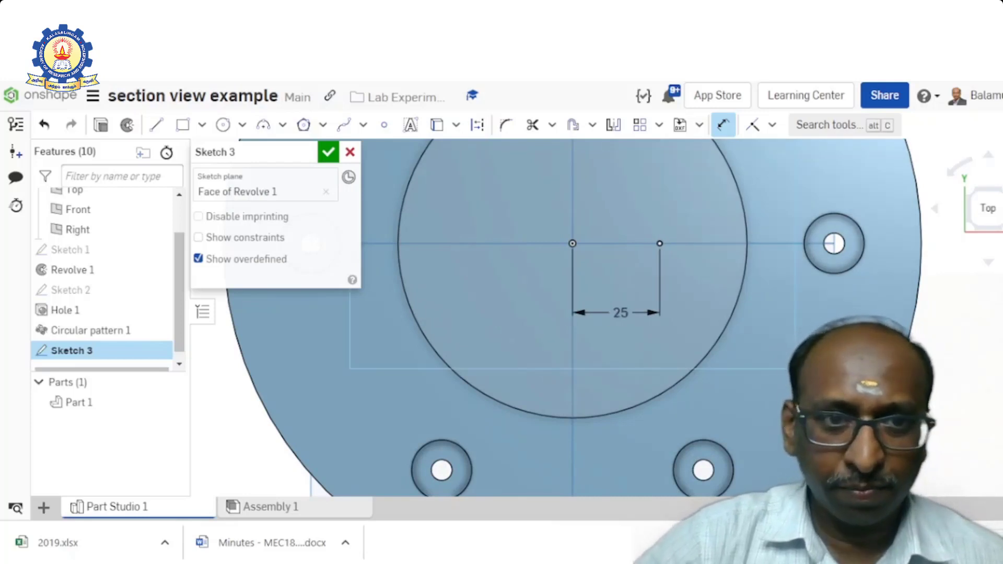
pyautogui.click(329, 157)
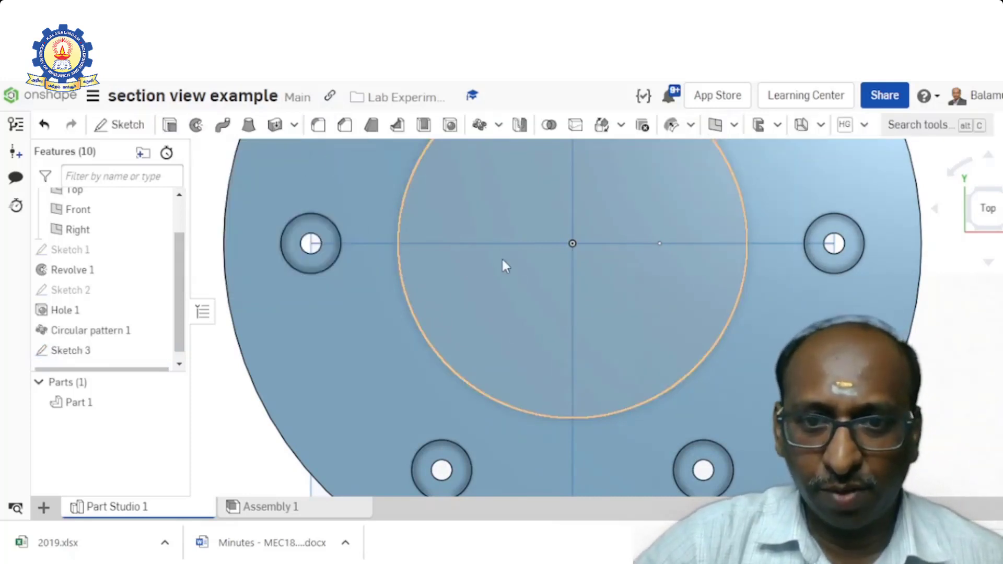
# - Begin a new Hole feature and set its type to Countersink
pyautogui.scroll(-5, 505, 264)
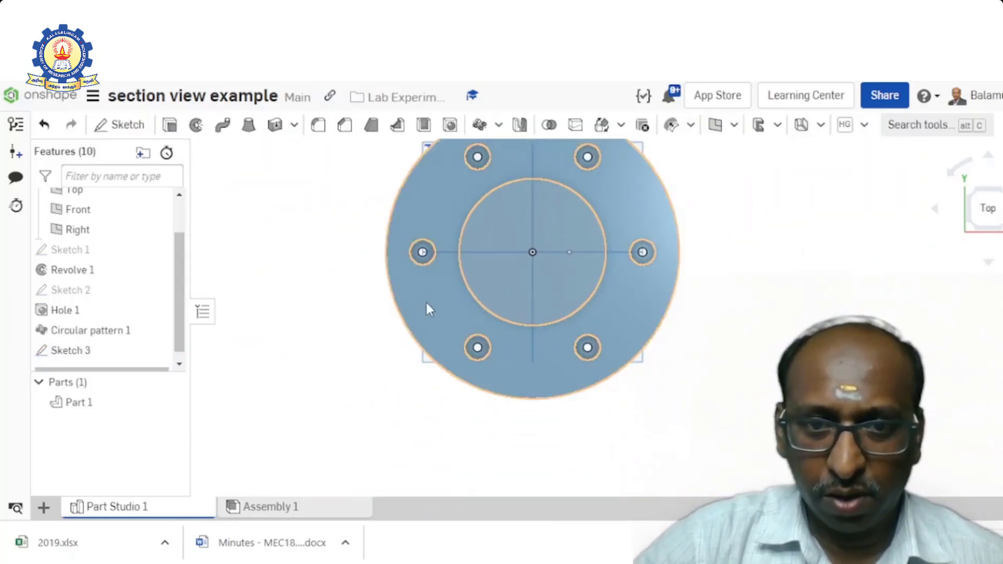
pyautogui.moveTo(427, 309); pyautogui.dragTo(413, 270, button='right')
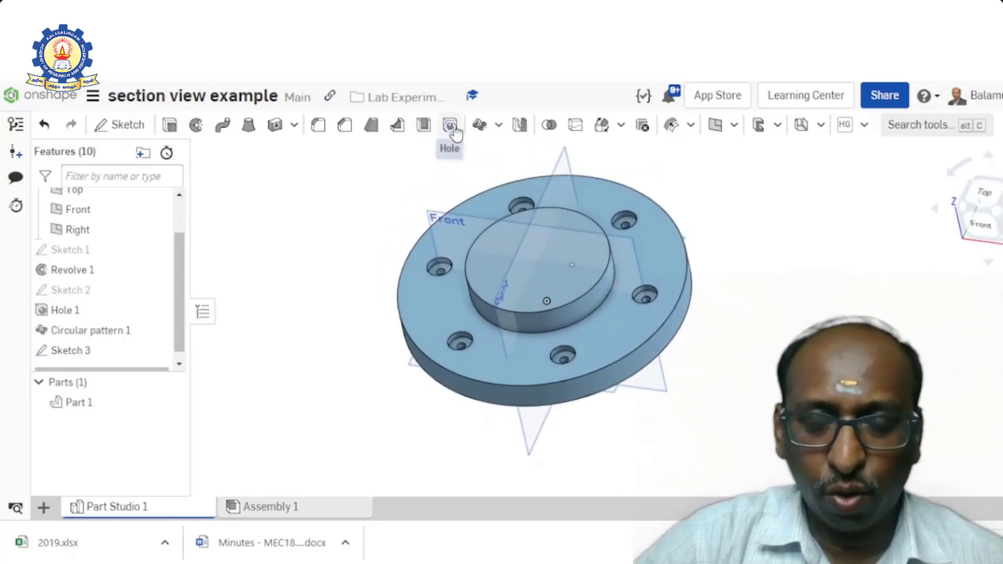
pyautogui.click(450, 127)
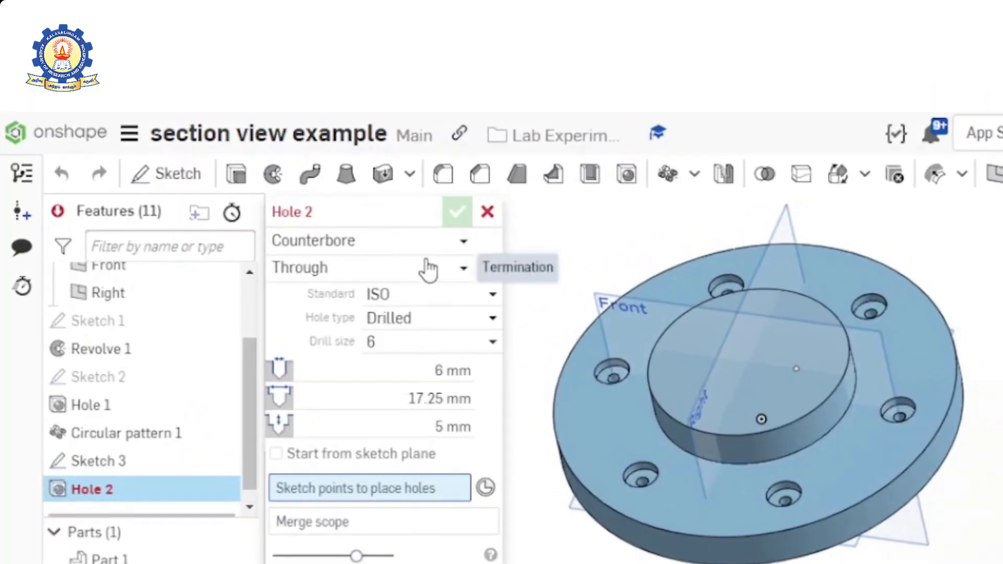
pyautogui.click(467, 248)
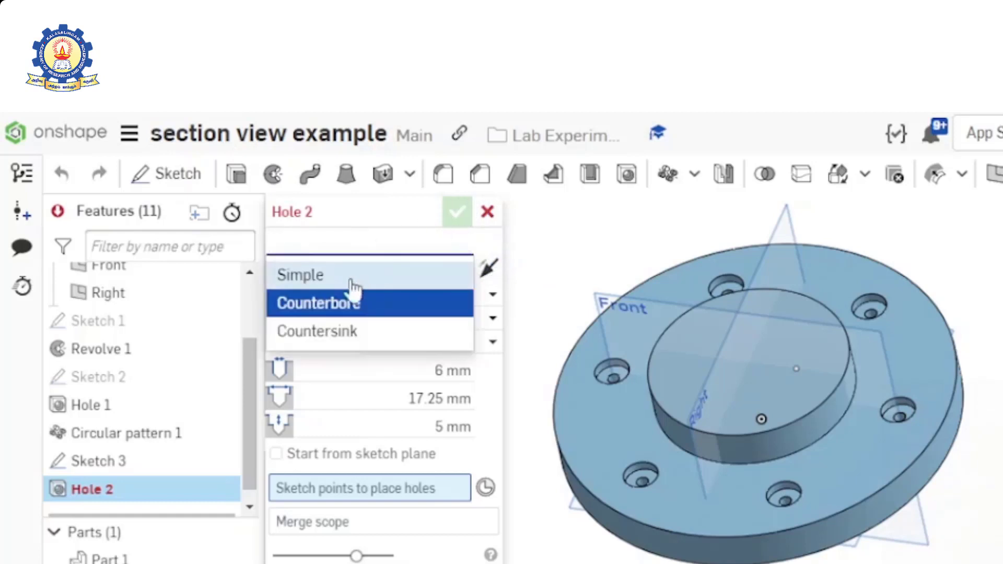
pyautogui.click(350, 329)
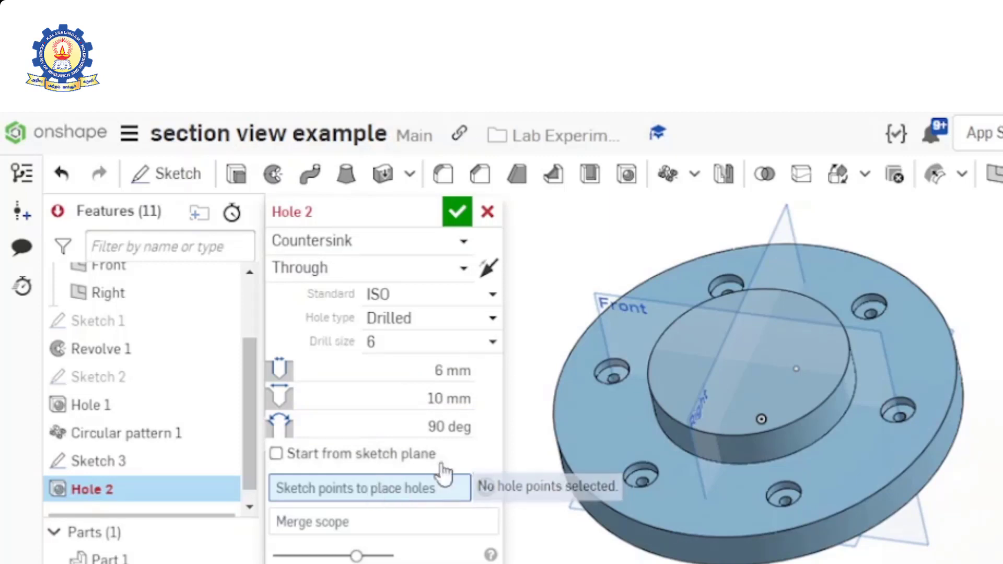
# - Place the through countersink hole at the sketched point on the boss and accept the feature
pyautogui.click(794, 368)
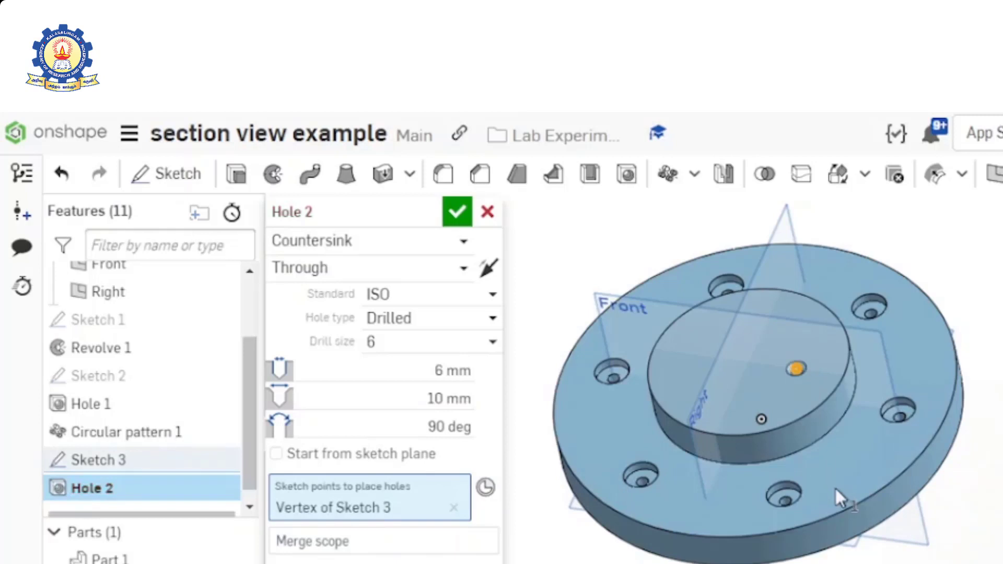
pyautogui.moveTo(791, 440); pyautogui.dragTo(798, 476, button='right')
pyautogui.scroll(5, 788, 371)
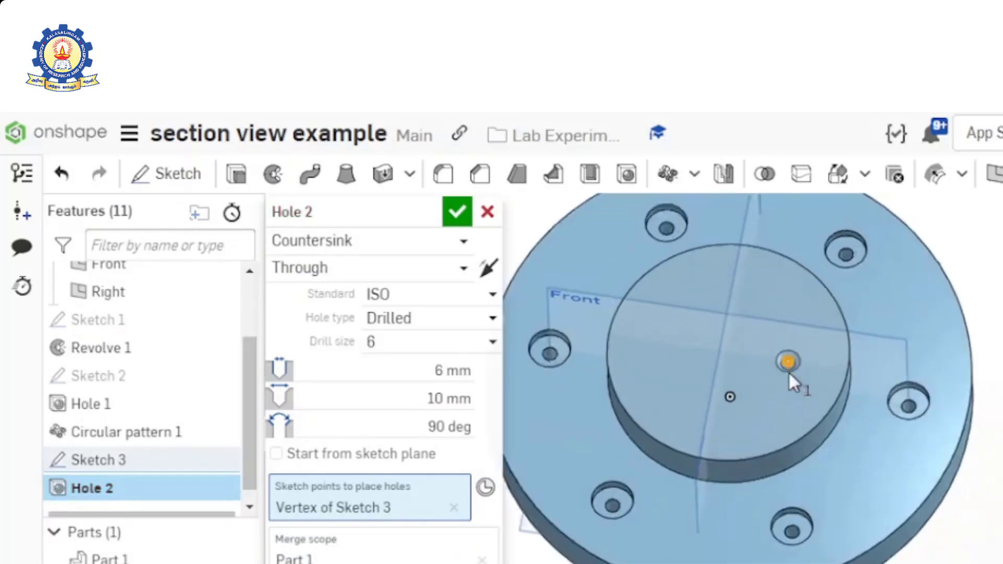
pyautogui.scroll(-3, 792, 370)
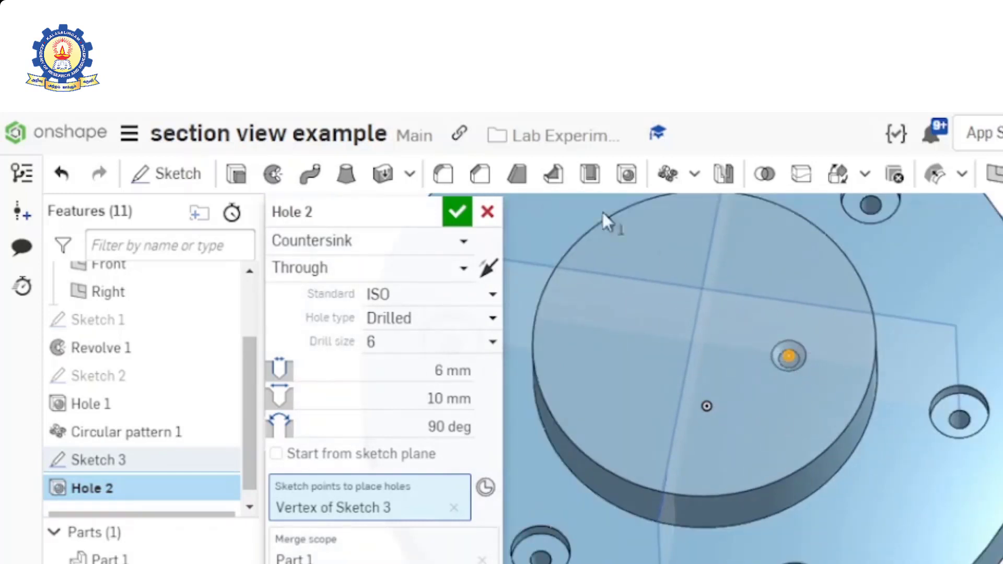
pyautogui.click(459, 211)
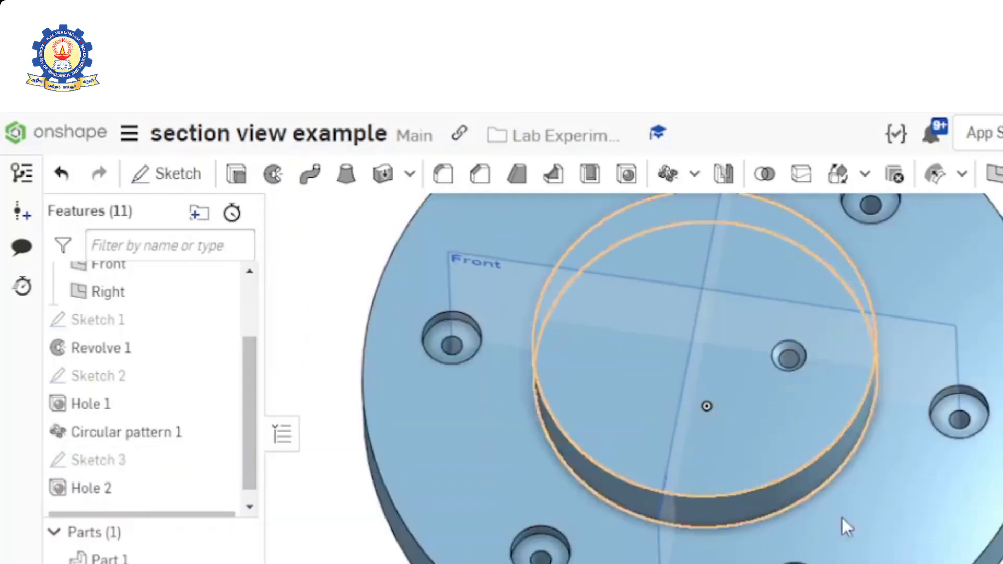
# - Set up a circular Feature pattern of the countersink hole, using the boss's top circular edge as its axis
pyautogui.moveTo(841, 517); pyautogui.dragTo(839, 488, button='right')
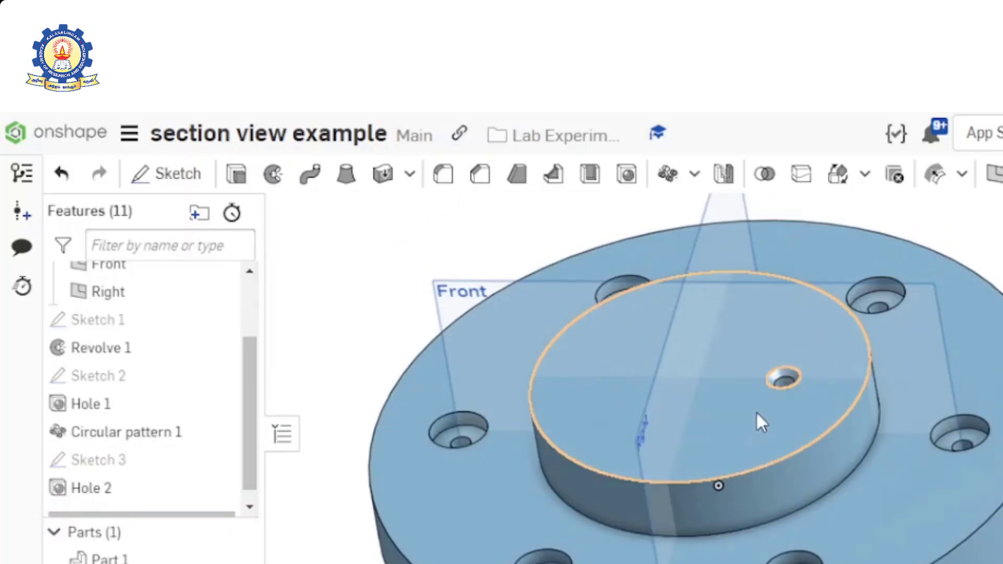
pyautogui.click(669, 174)
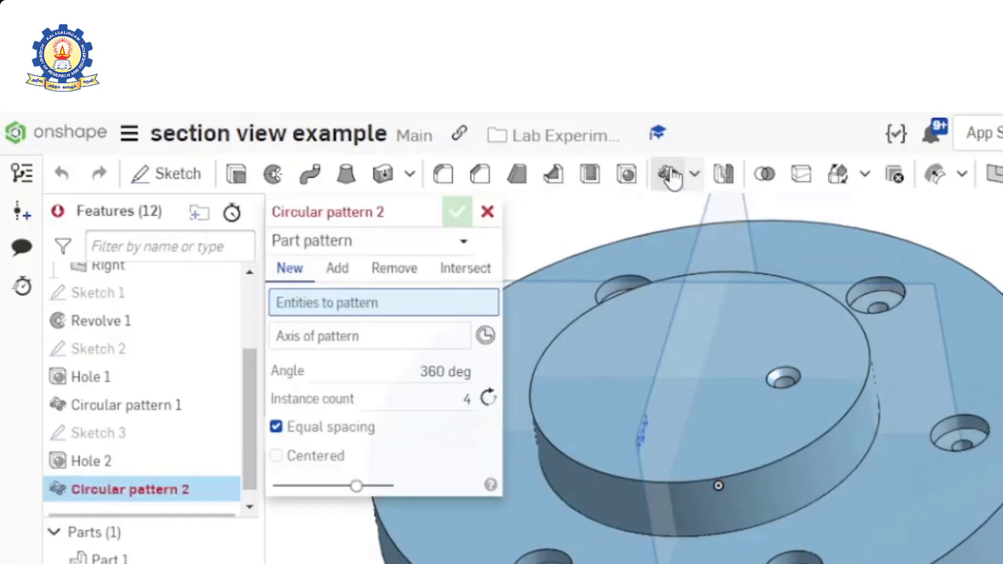
pyautogui.click(461, 240)
pyautogui.click(377, 304)
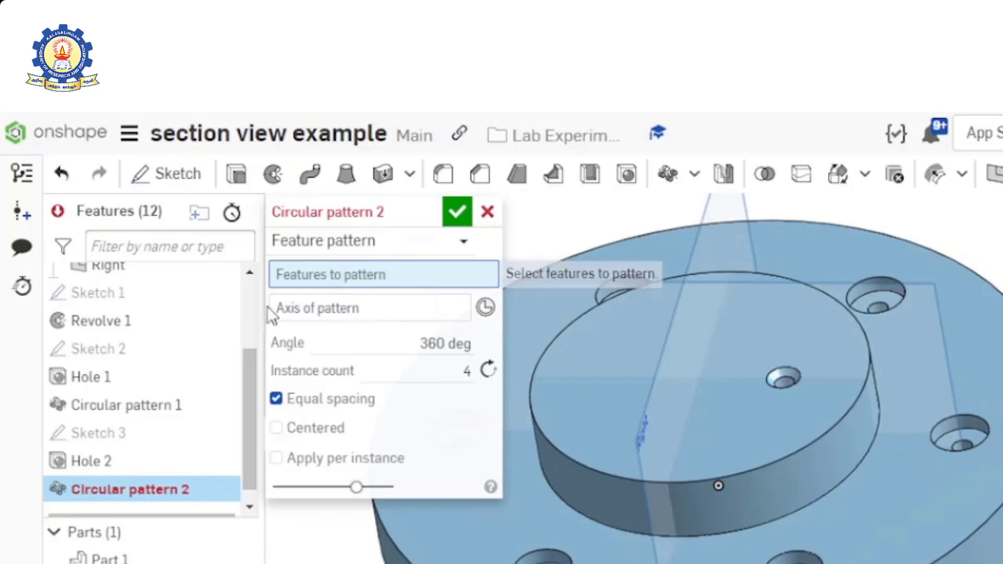
pyautogui.click(95, 465)
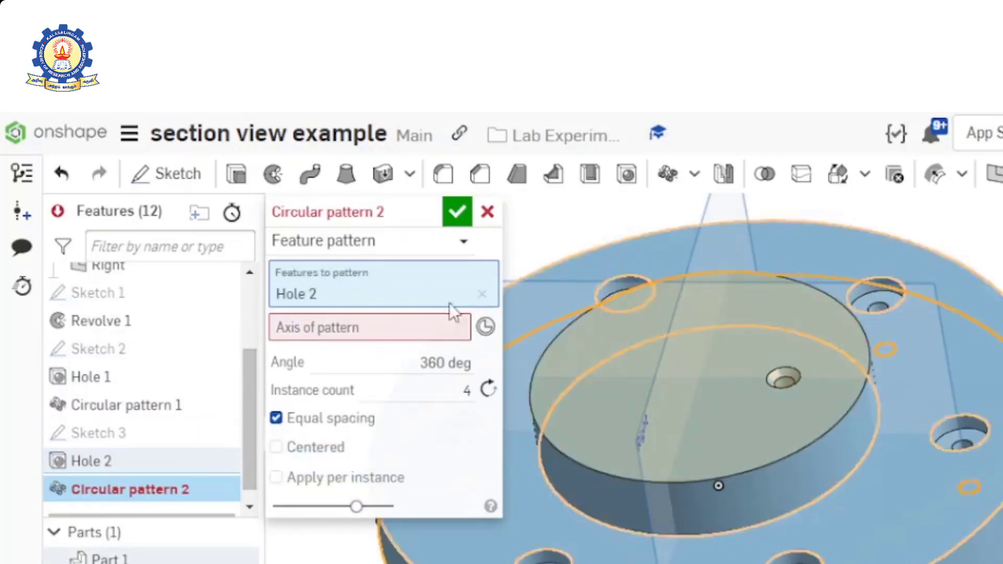
pyautogui.click(368, 325)
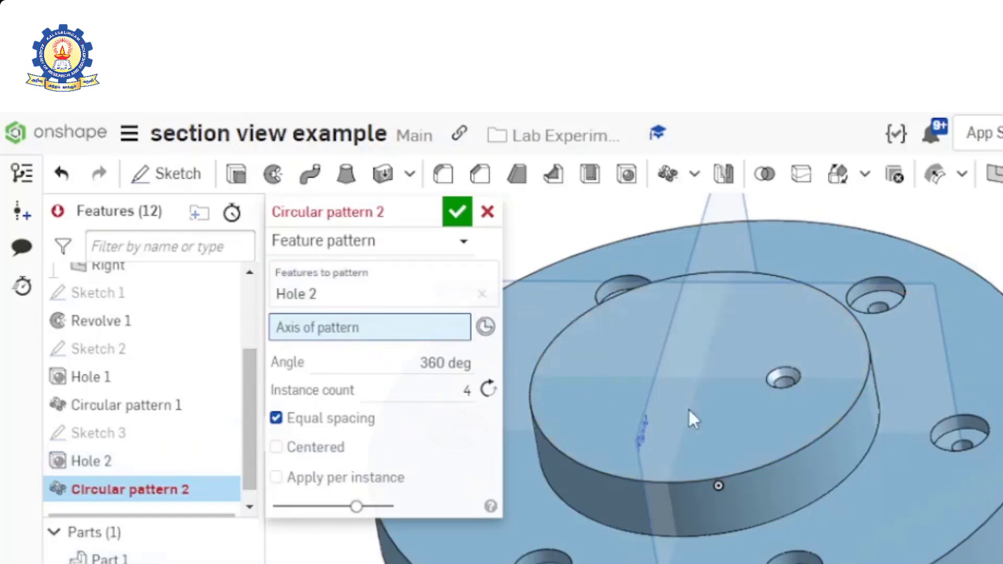
pyautogui.click(772, 464)
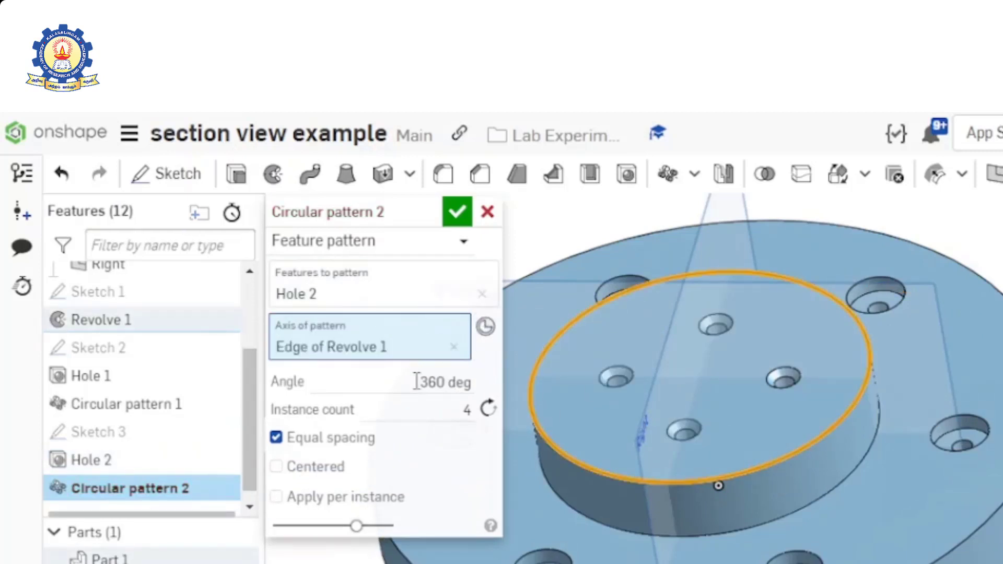
# - Set the countersink pattern's instance count to 8 and accept the pattern
pyautogui.click(450, 406)
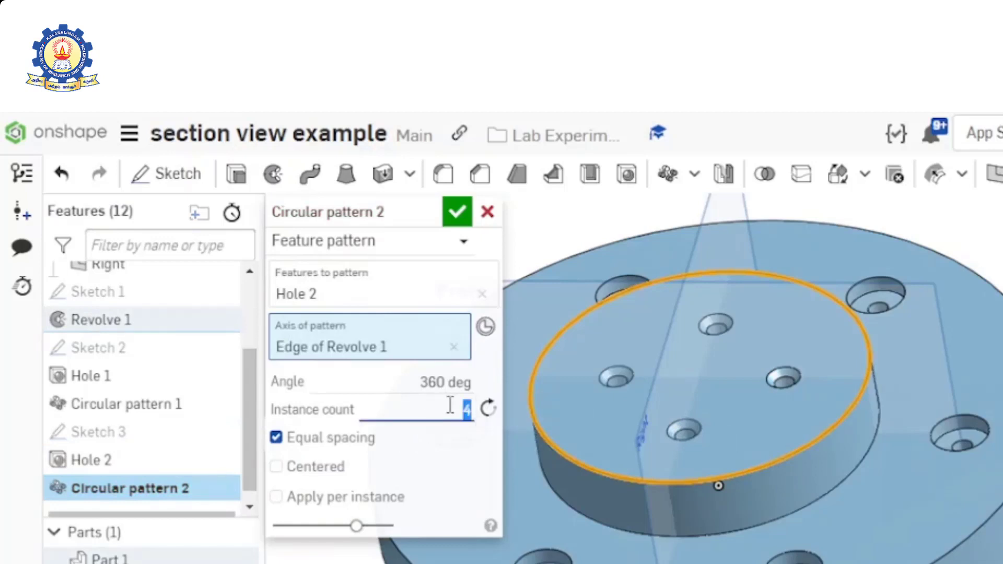
pyautogui.write('8')
pyautogui.press('Return')
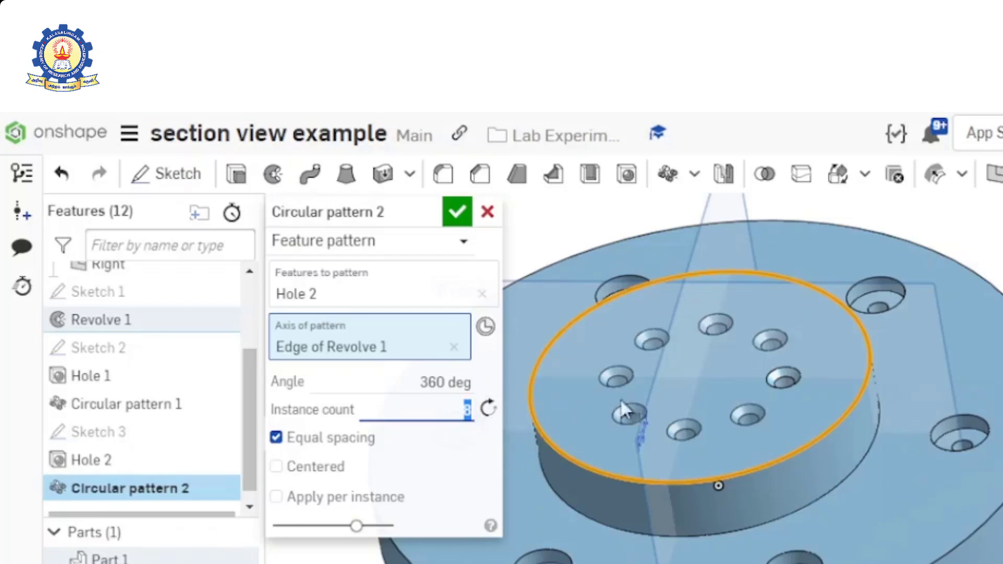
pyautogui.moveTo(819, 528); pyautogui.dragTo(823, 563, button='right')
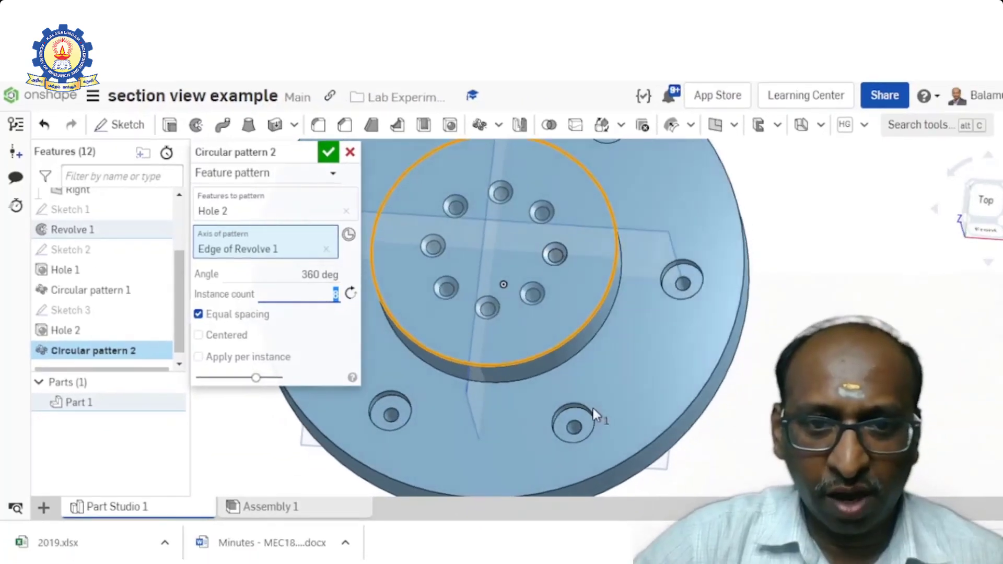
pyautogui.click(329, 156)
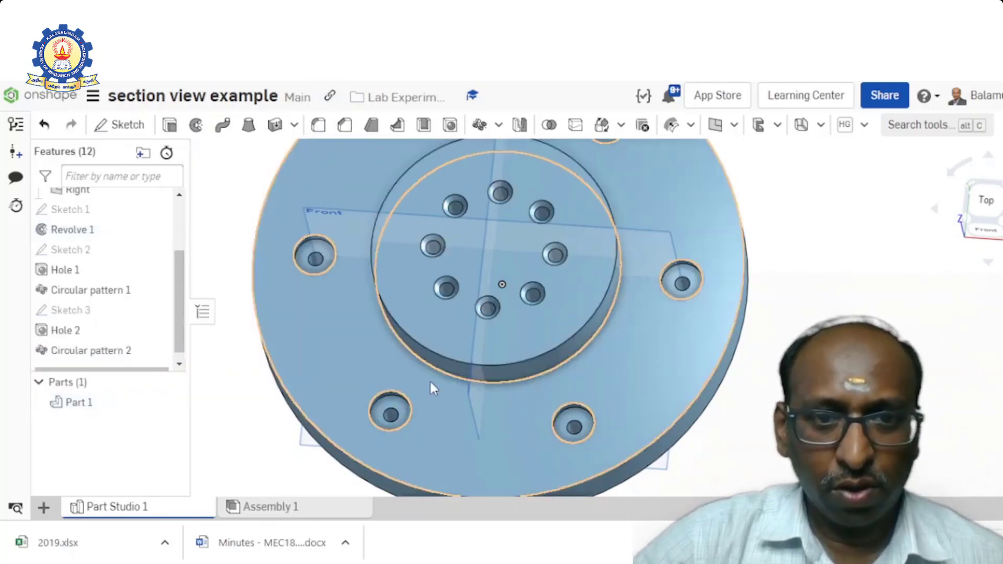
pyautogui.scroll(5, 430, 379)
pyautogui.scroll(-6, 430, 379)
pyautogui.moveTo(345, 377); pyautogui.dragTo(336, 359, button='right')
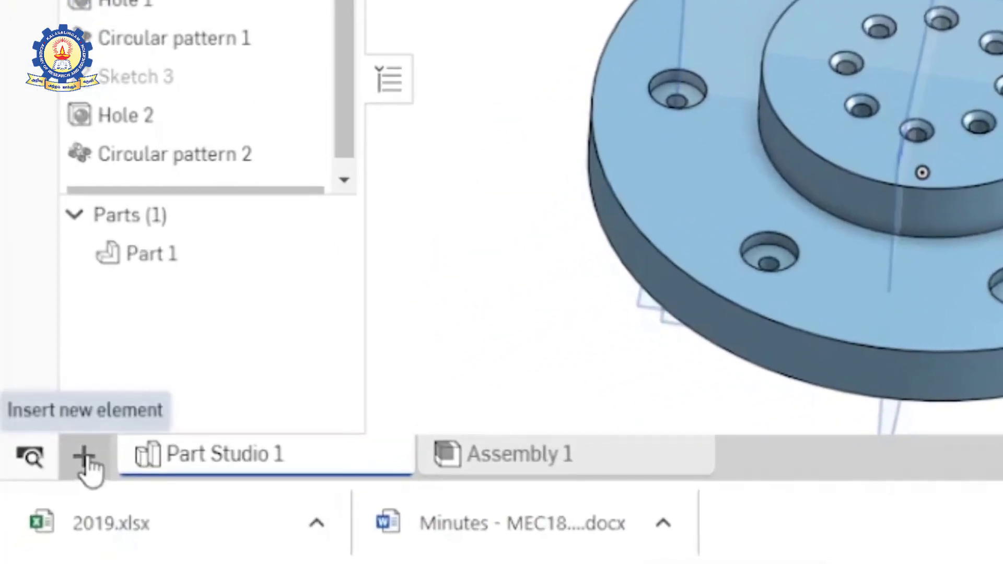
# - Create a new drawing from the ISO_A4.dwt template with no views
pyautogui.click(83, 458)
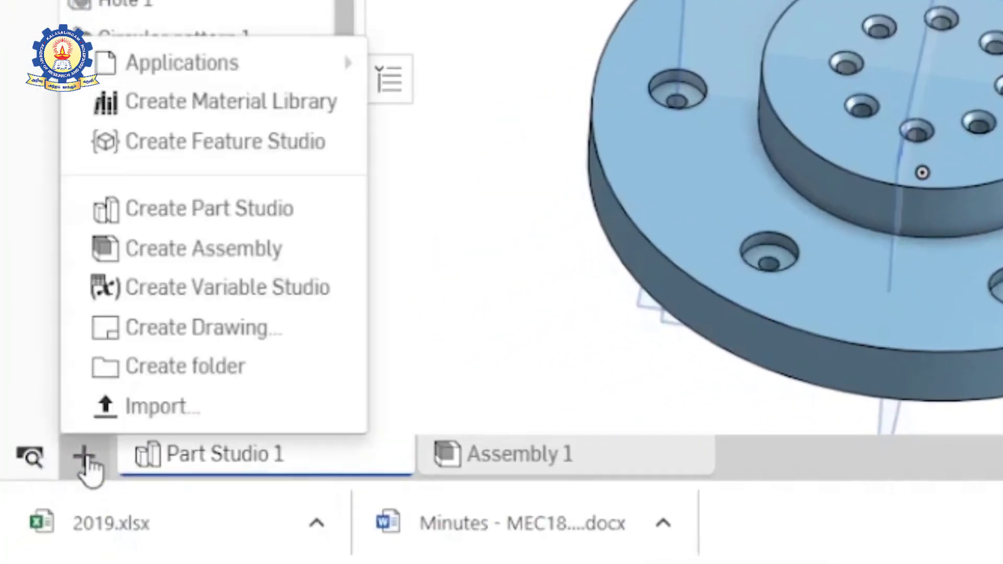
pyautogui.click(220, 327)
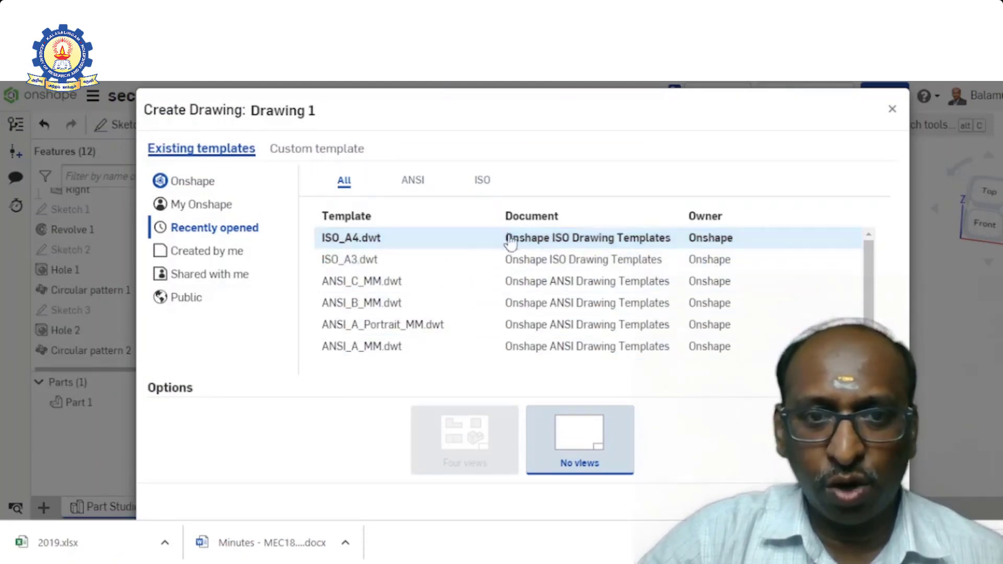
pyautogui.click(482, 183)
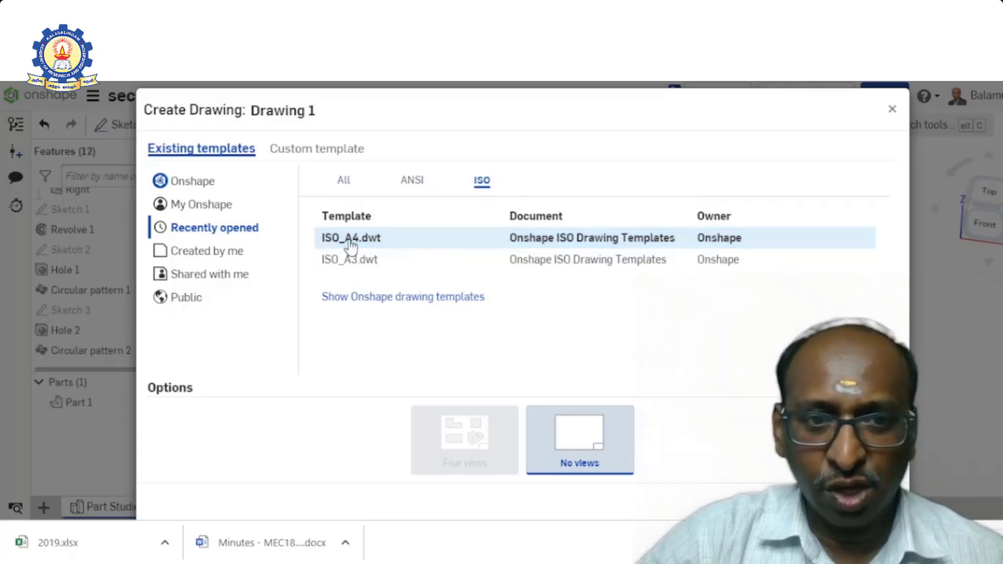
pyautogui.click(350, 241)
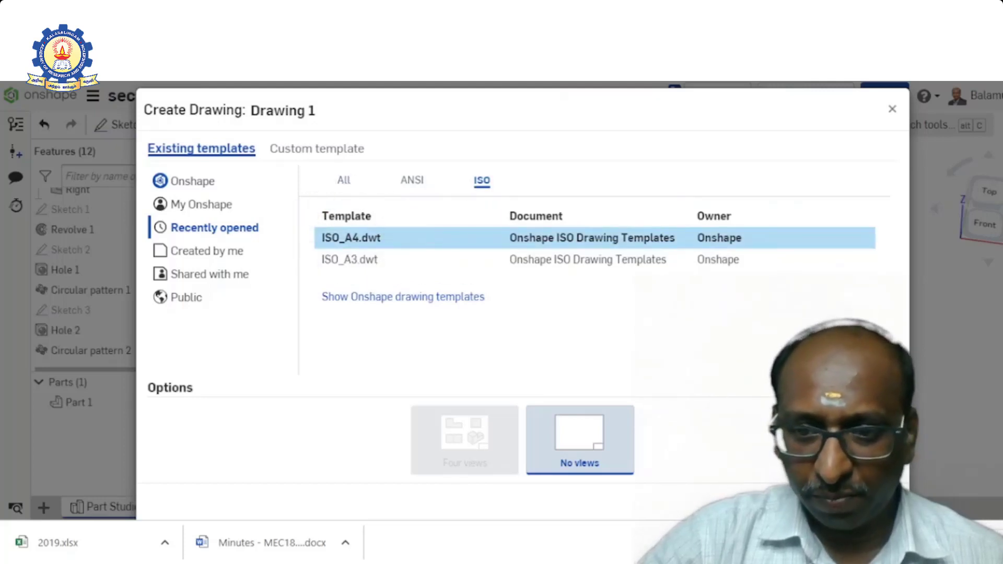
pyautogui.click(816, 503)
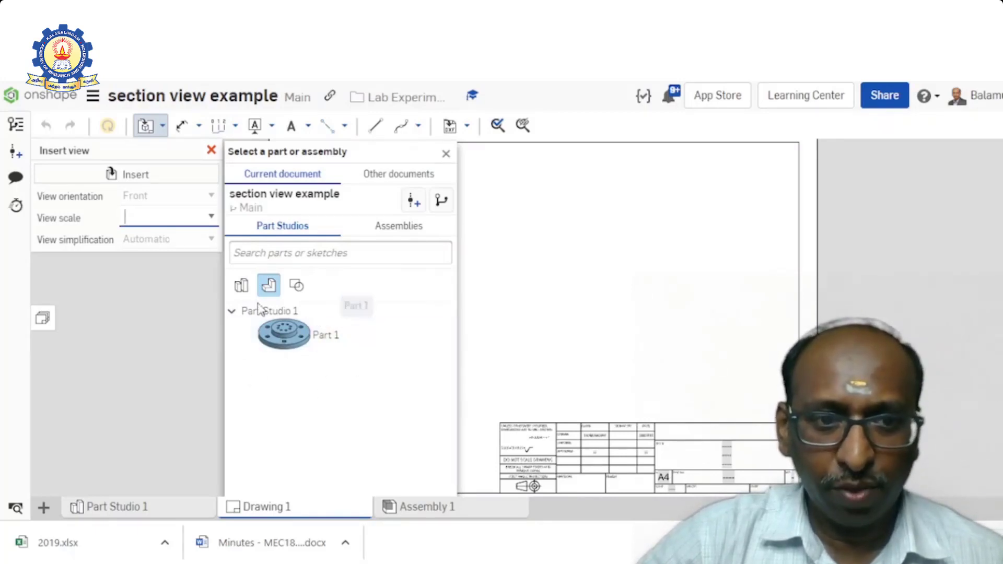
# - Insert a 1:3 front view of Part 1 on the sheet and place its projected top view directly below it
pyautogui.click(285, 337)
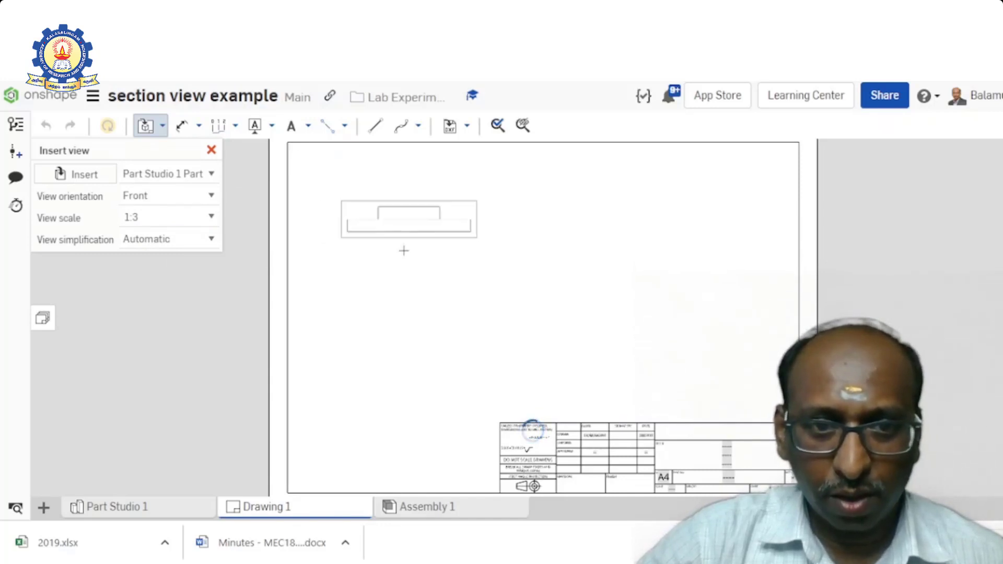
pyautogui.click(404, 283)
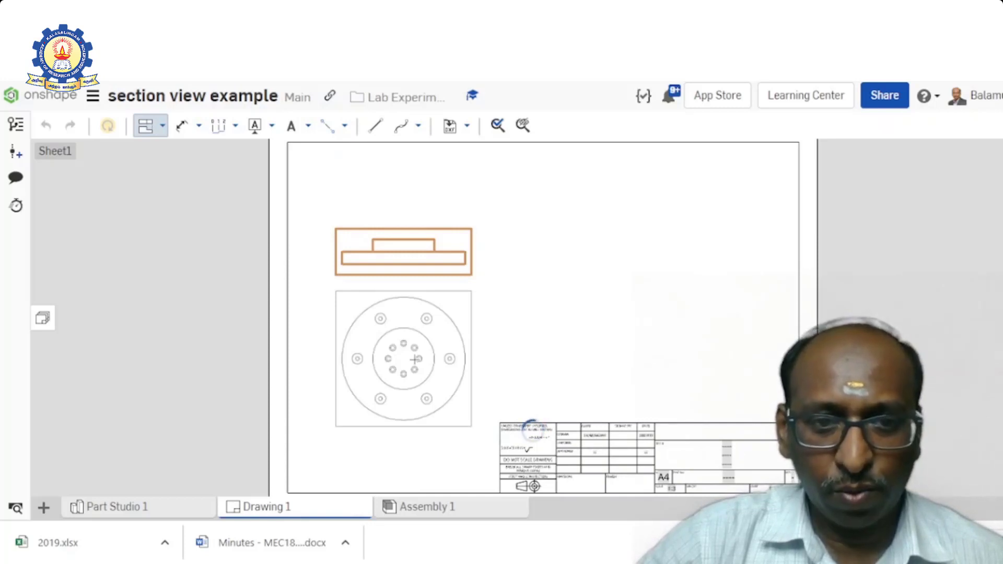
pyautogui.click(414, 359)
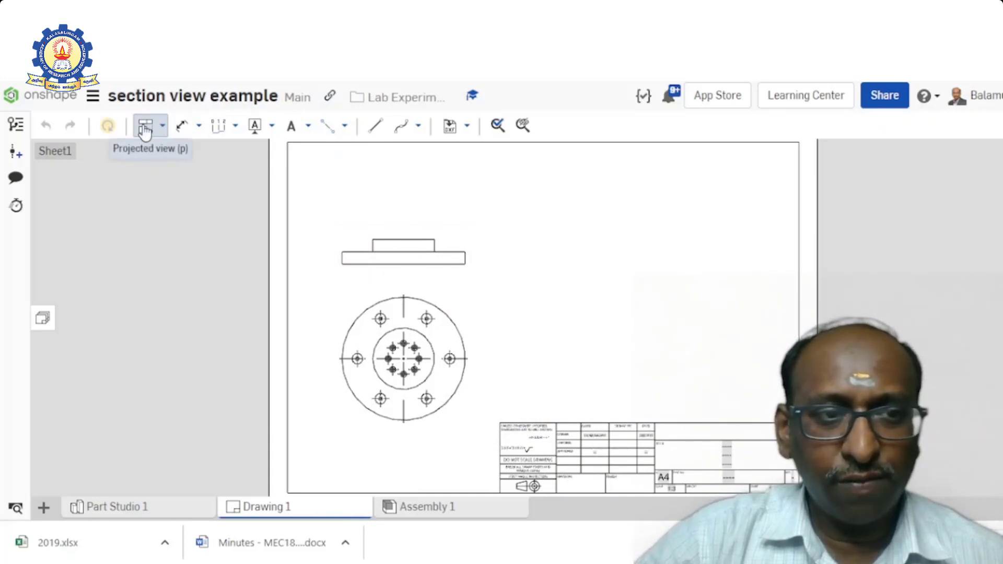
# - Delete the front view from the sheet, keeping only the circular top view
pyautogui.scroll(-2, 444, 369)
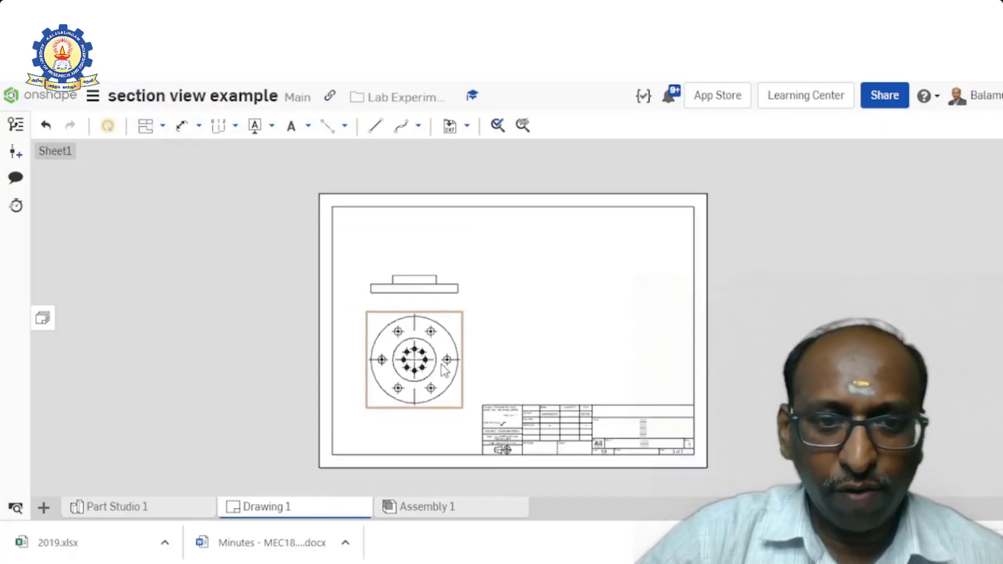
pyautogui.scroll(4, 444, 369)
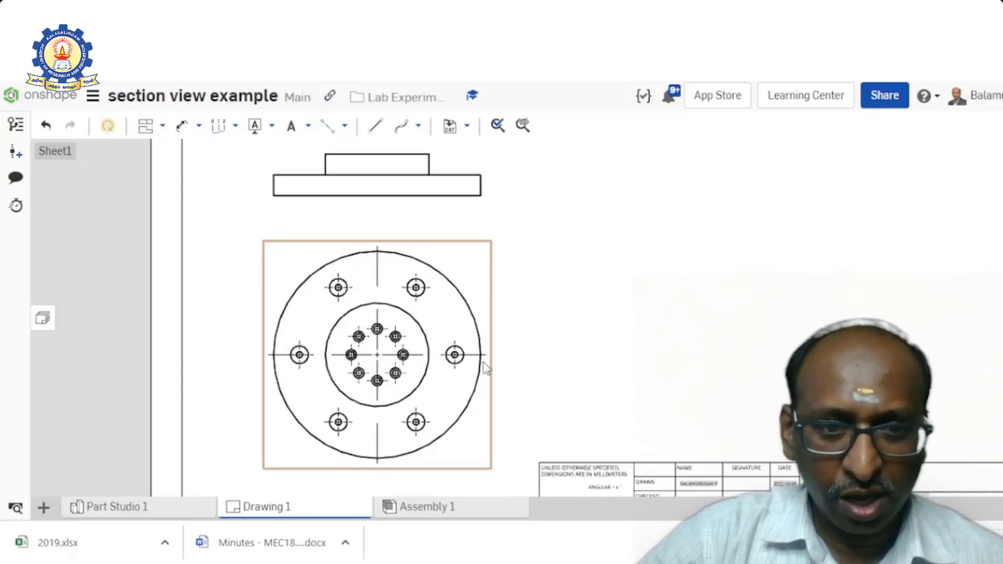
pyautogui.scroll(-3, 422, 335)
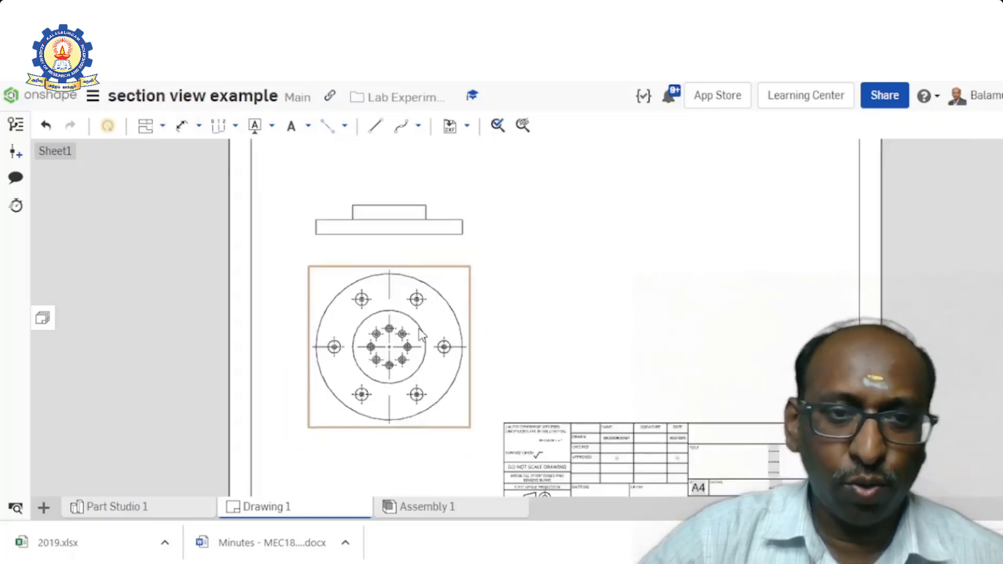
pyautogui.scroll(3, 422, 334)
pyautogui.scroll(-2, 422, 335)
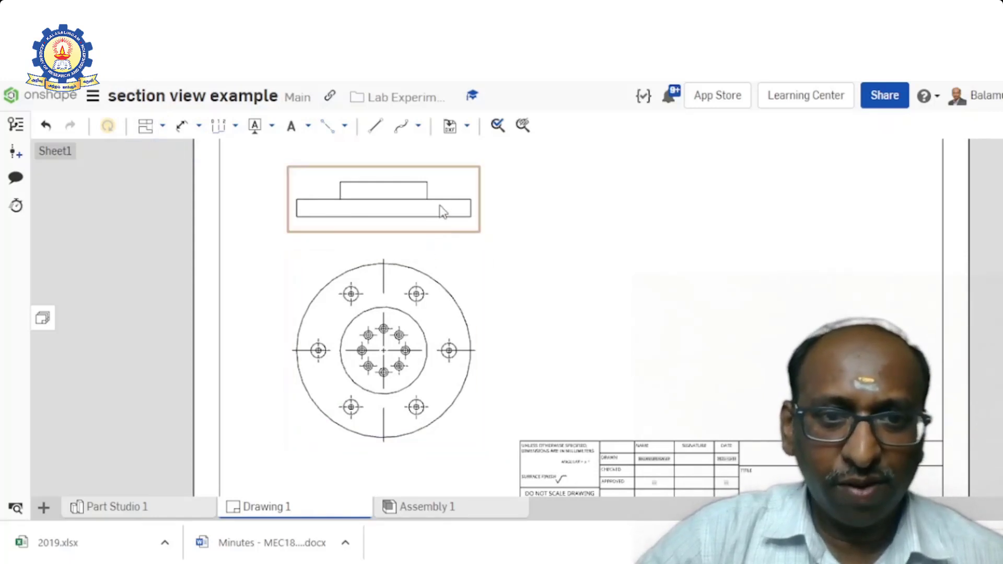
pyautogui.click(458, 187)
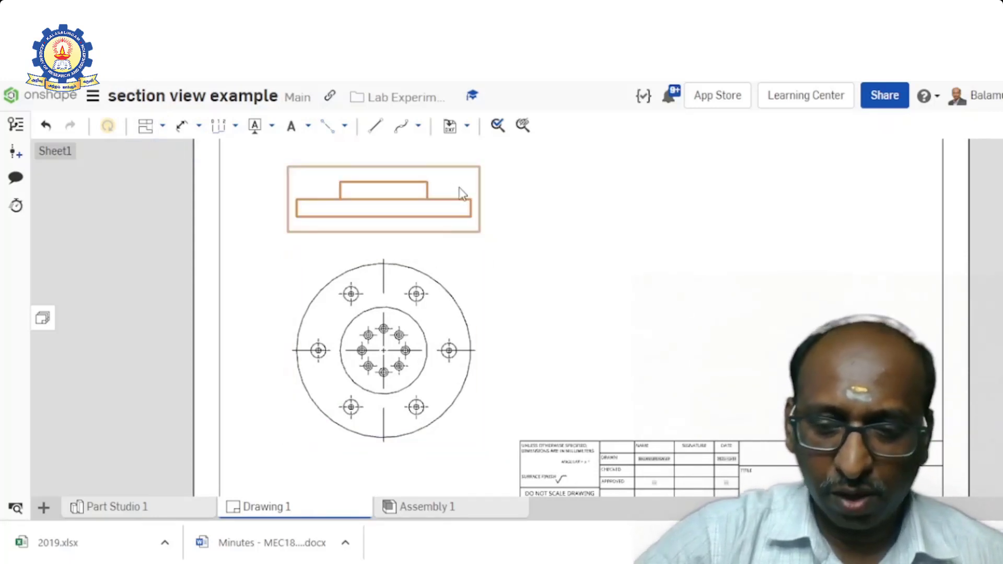
pyautogui.press('Delete')
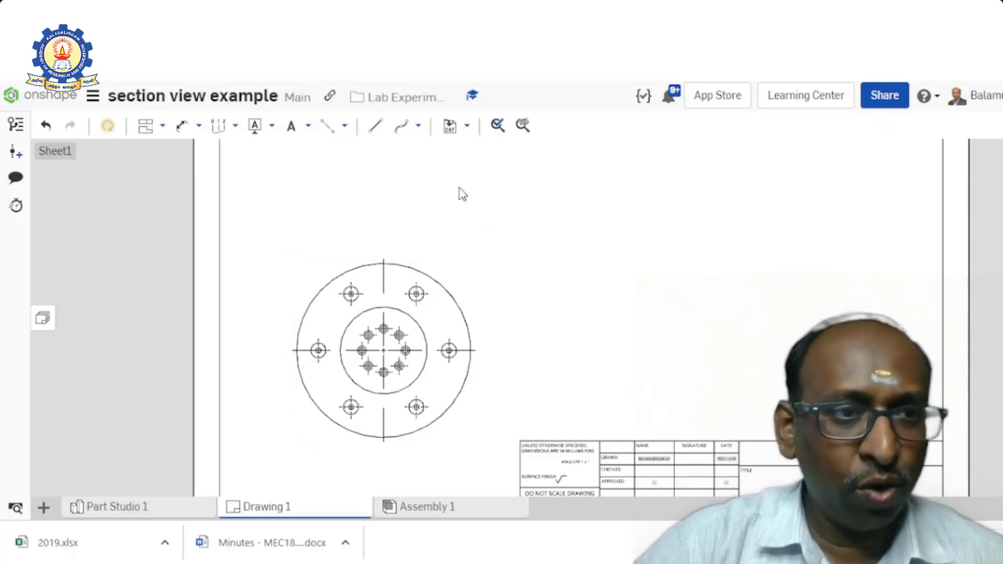
# - Create horizontal section view A through the flange's rightmost counterbore hole and place it above the top view
pyautogui.click(163, 126)
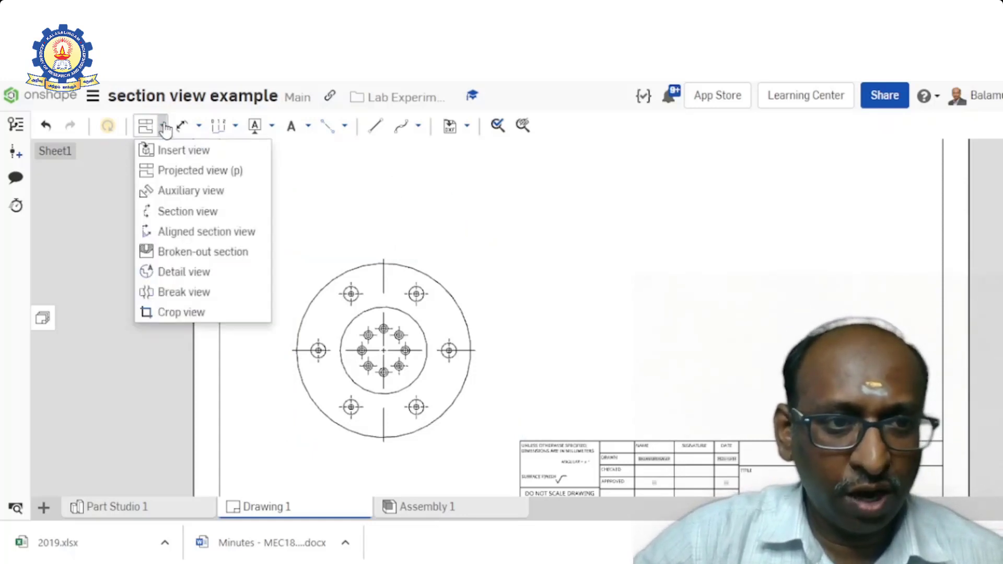
pyautogui.click(183, 212)
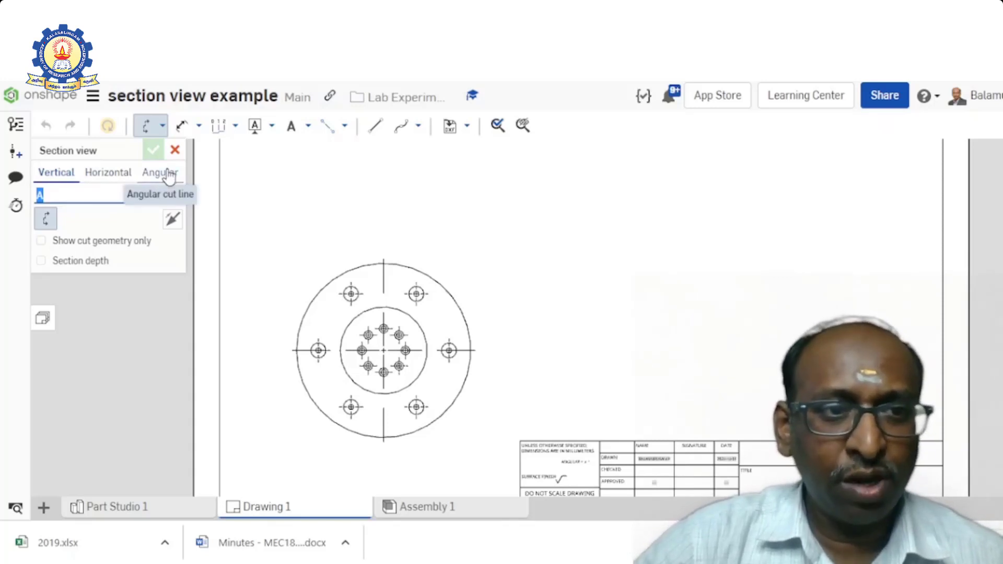
pyautogui.click(112, 177)
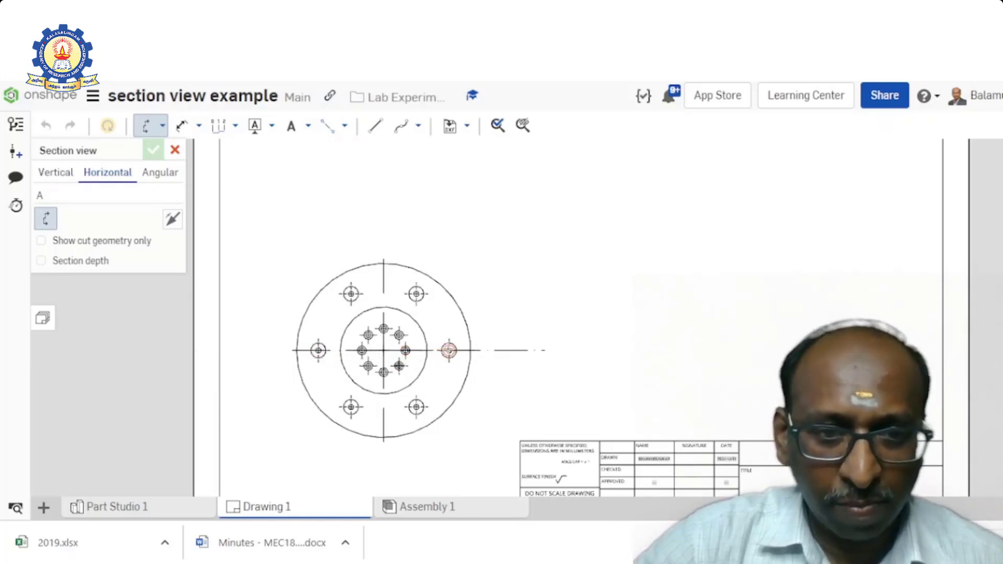
pyautogui.click(448, 351)
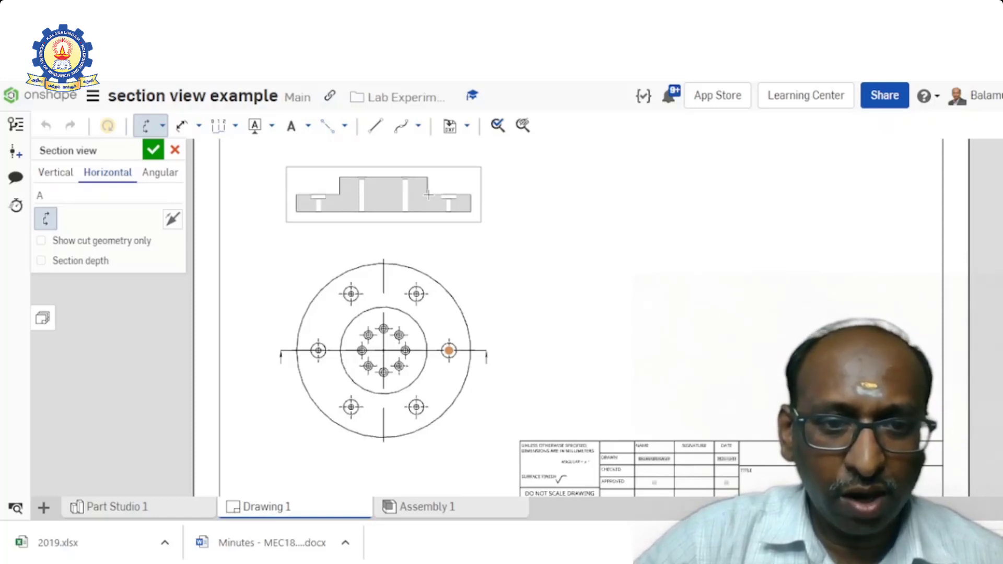
pyautogui.click(428, 195)
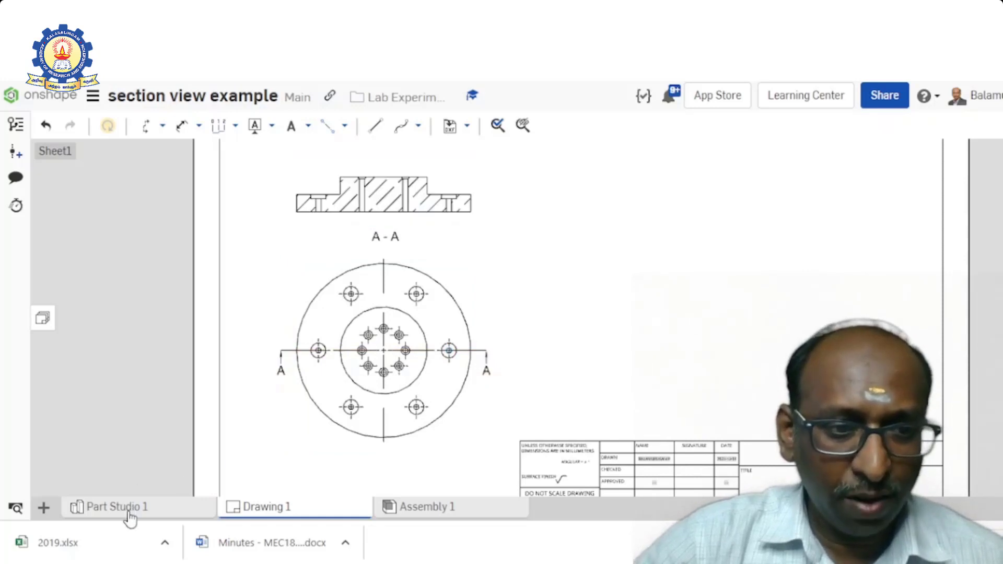
# - Return to Part Studio 1 and set the countersink hole pattern's instance count to 9
pyautogui.moveTo(129, 513)
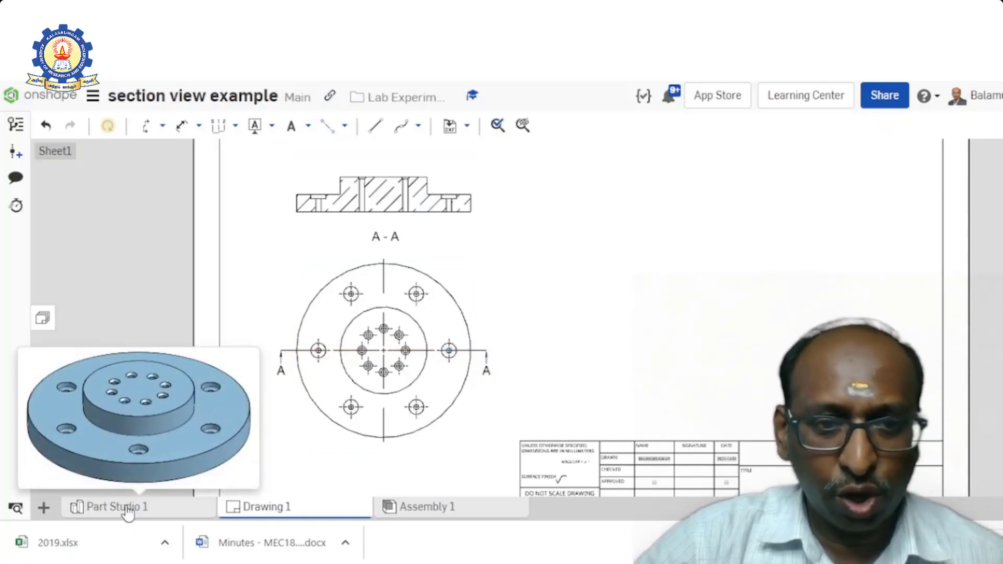
pyautogui.click(146, 507)
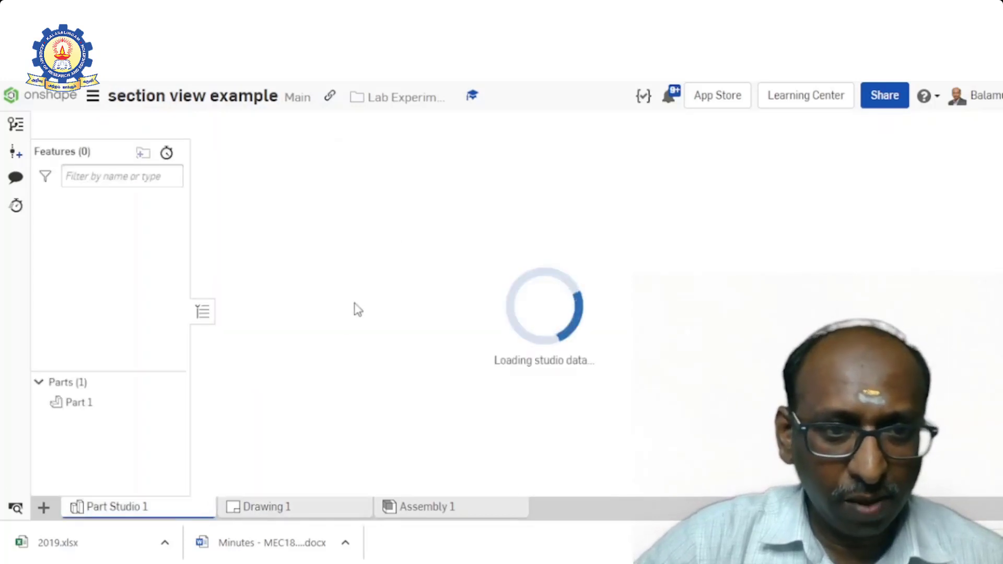
pyautogui.scroll(-3, 117, 275)
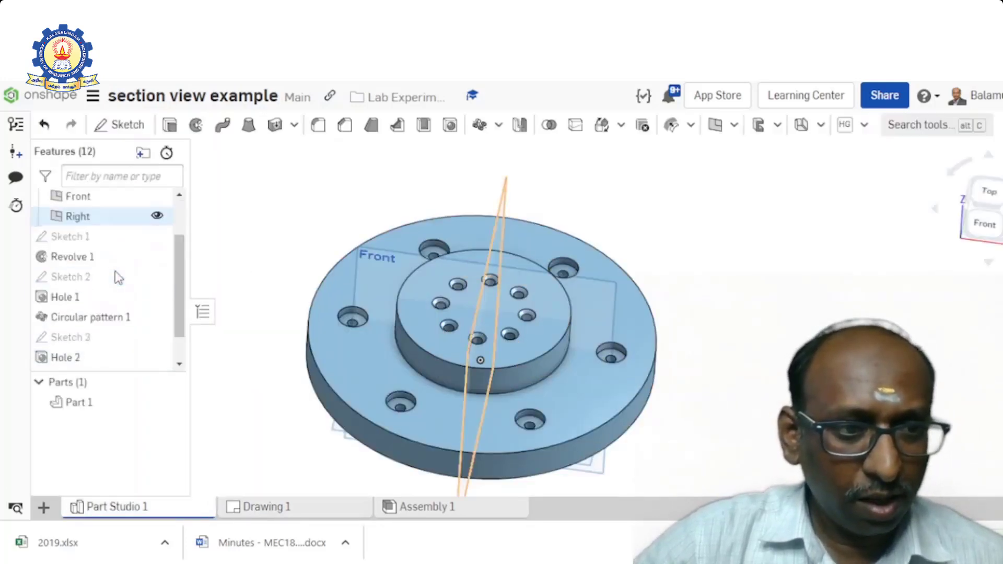
pyautogui.doubleClick(92, 345)
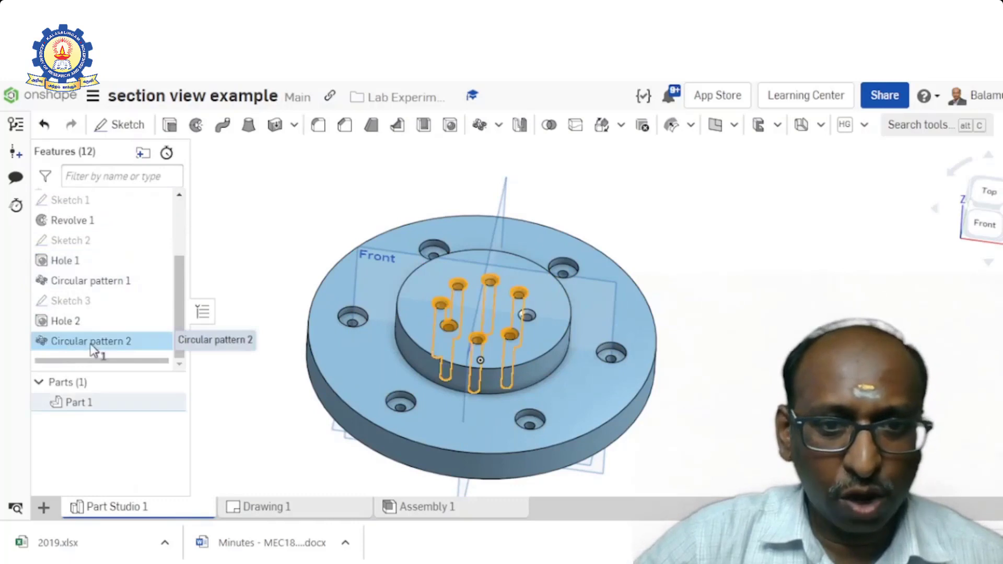
pyautogui.doubleClick(335, 295)
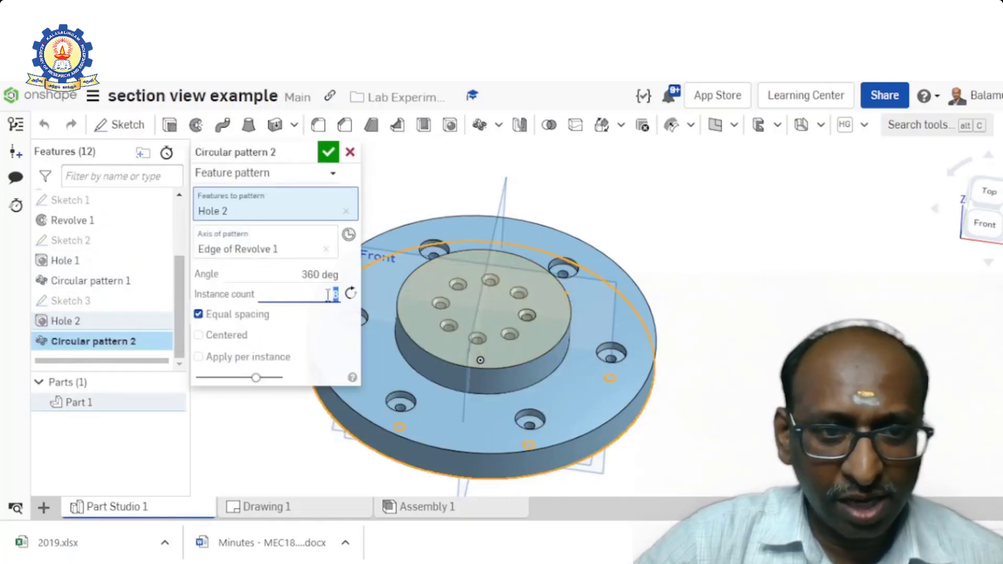
pyautogui.write('9')
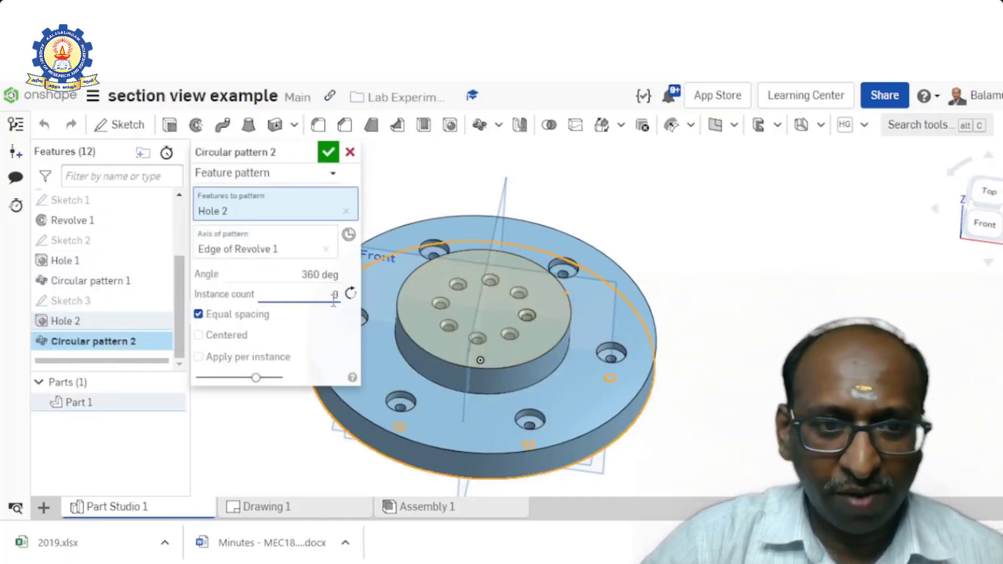
pyautogui.press('Return')
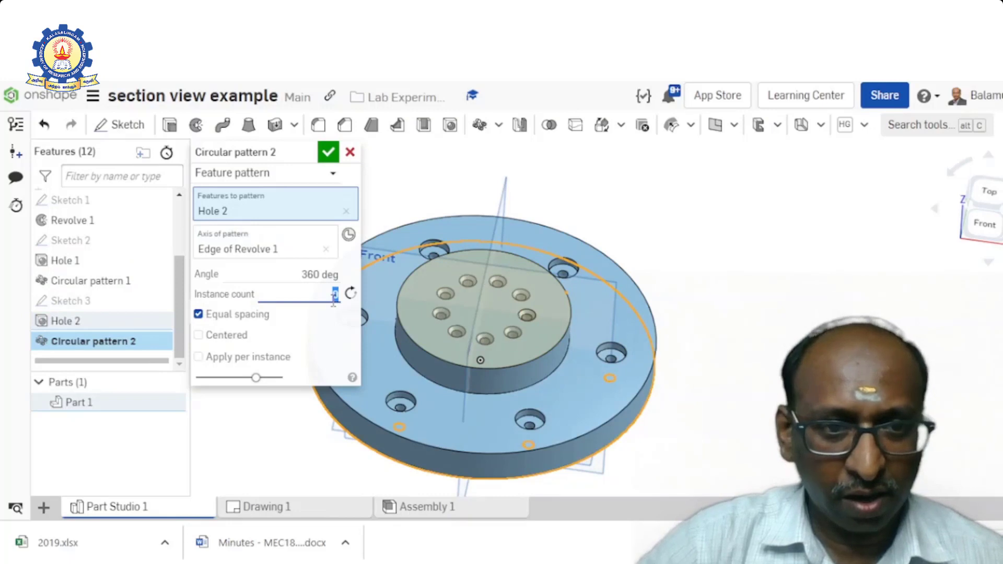
pyautogui.click(330, 153)
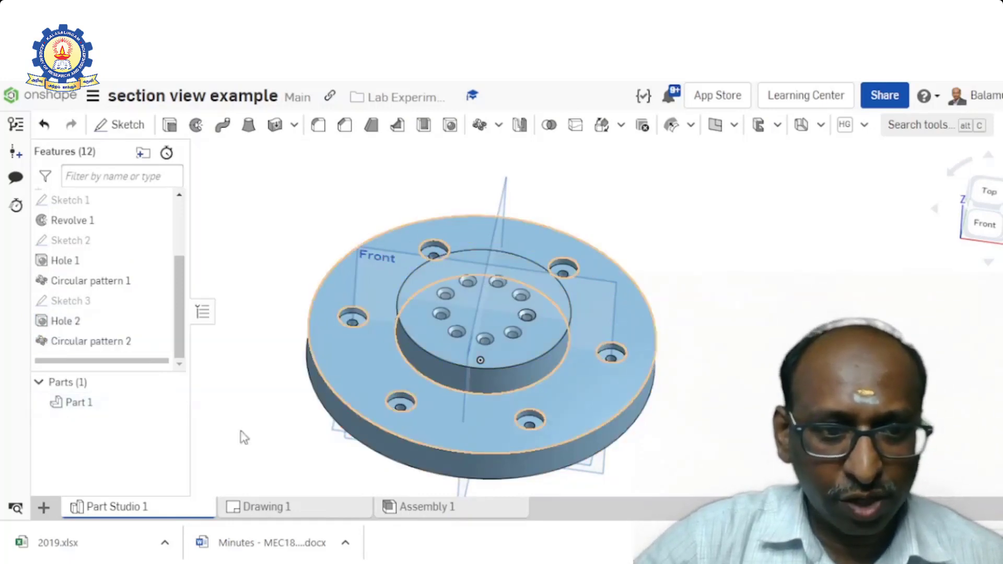
# - Go back to Drawing 1 and update its views from the current workspace
pyautogui.click(285, 507)
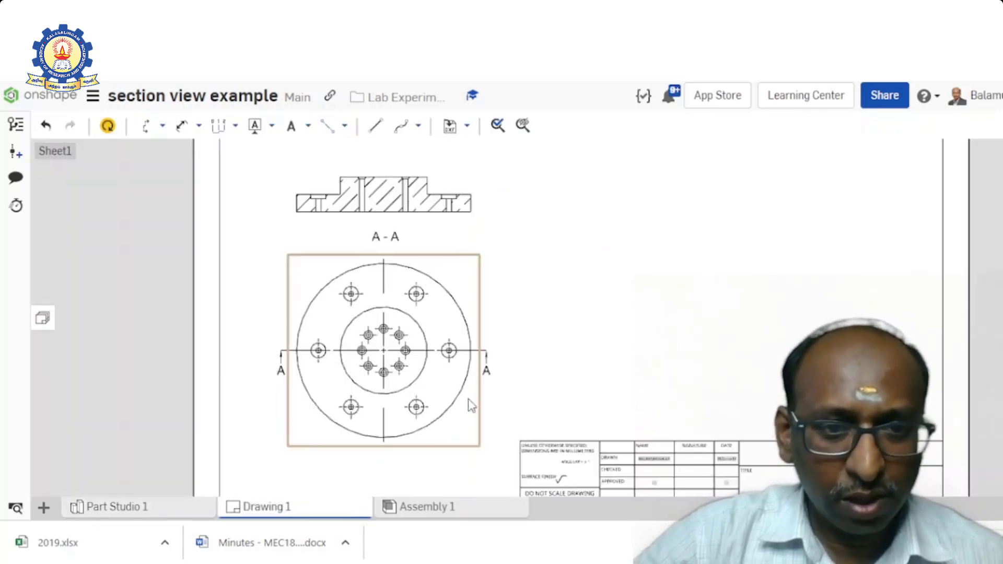
pyautogui.click(111, 126)
pyautogui.click(109, 126)
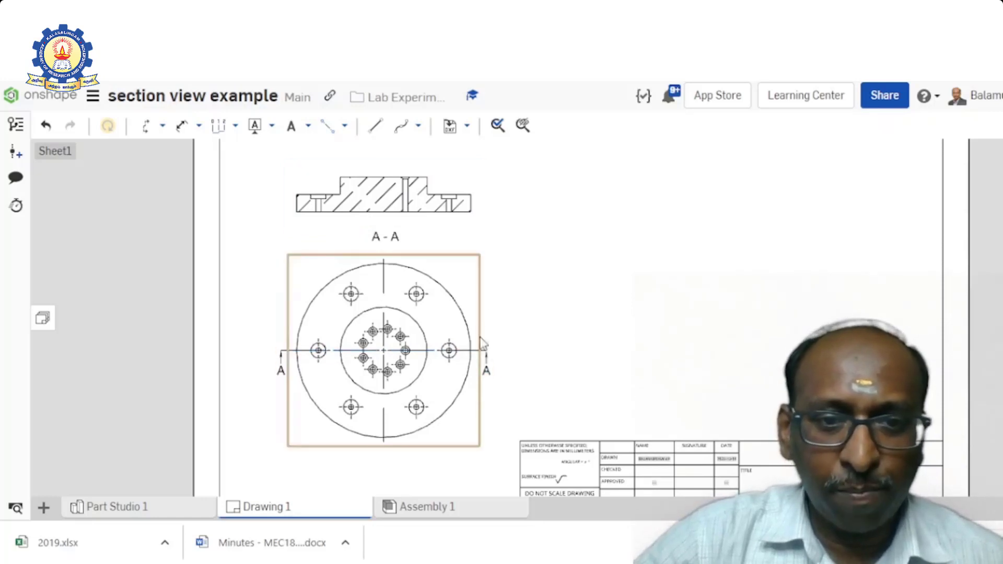
# - Delete section view A-A from the sheet
pyautogui.click(426, 204)
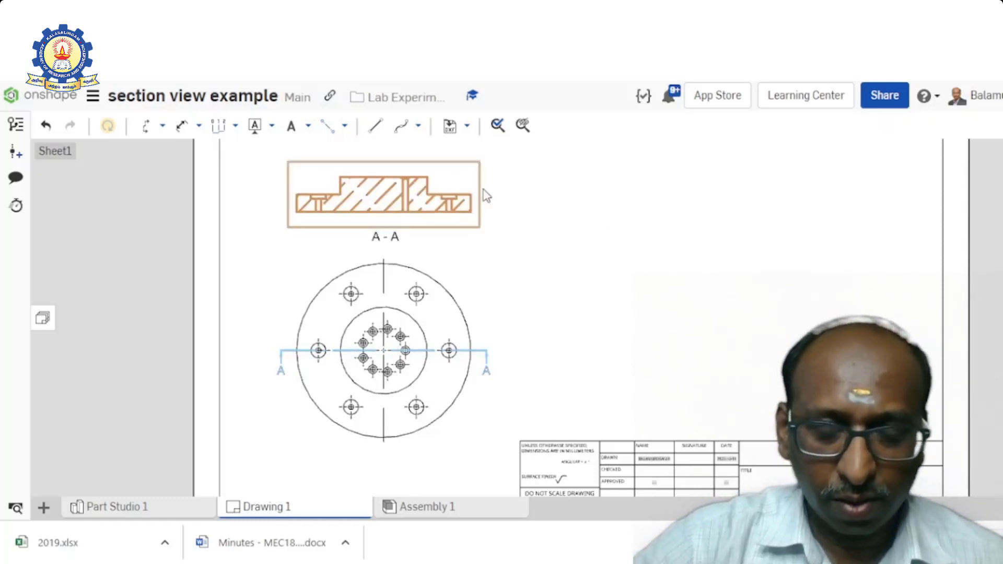
pyautogui.press('Delete')
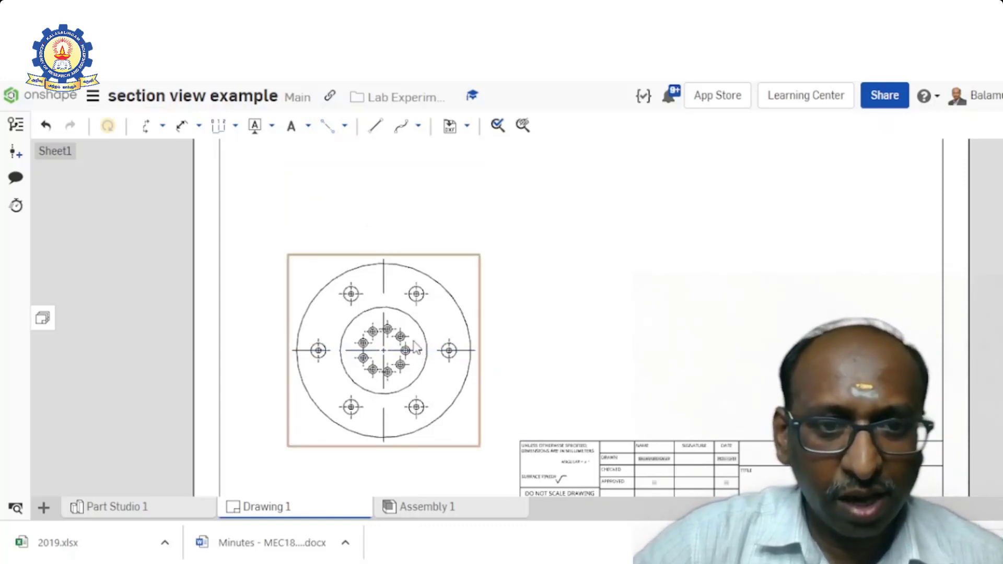
pyautogui.scroll(1, 414, 341)
pyautogui.scroll(-1, 413, 341)
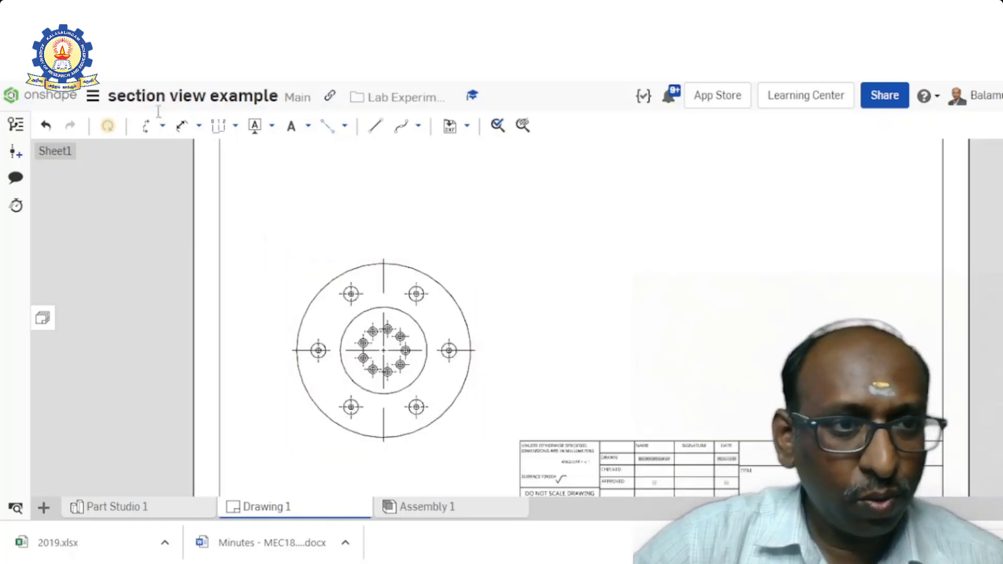
# - Create aligned section view A centred on the flange, through the rightmost counterbore hole and the lower-left countersink hole, and place it above the top view
pyautogui.click(163, 128)
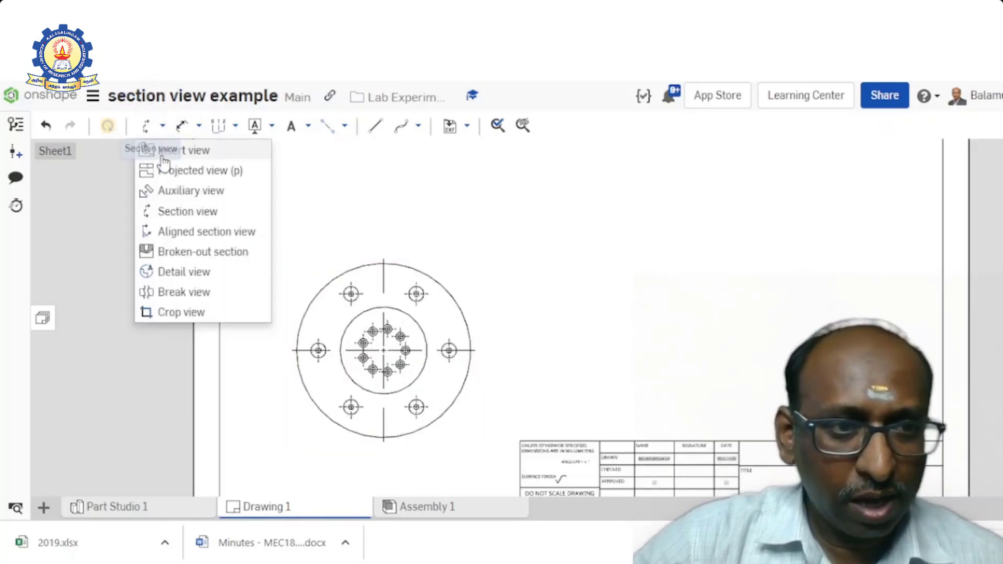
pyautogui.click(200, 235)
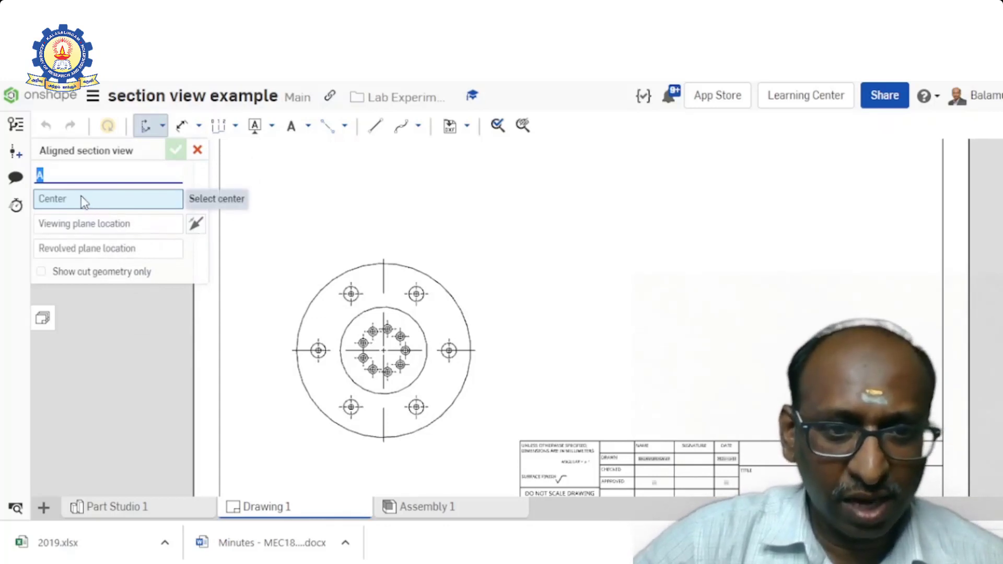
pyautogui.scroll(-3, 389, 365)
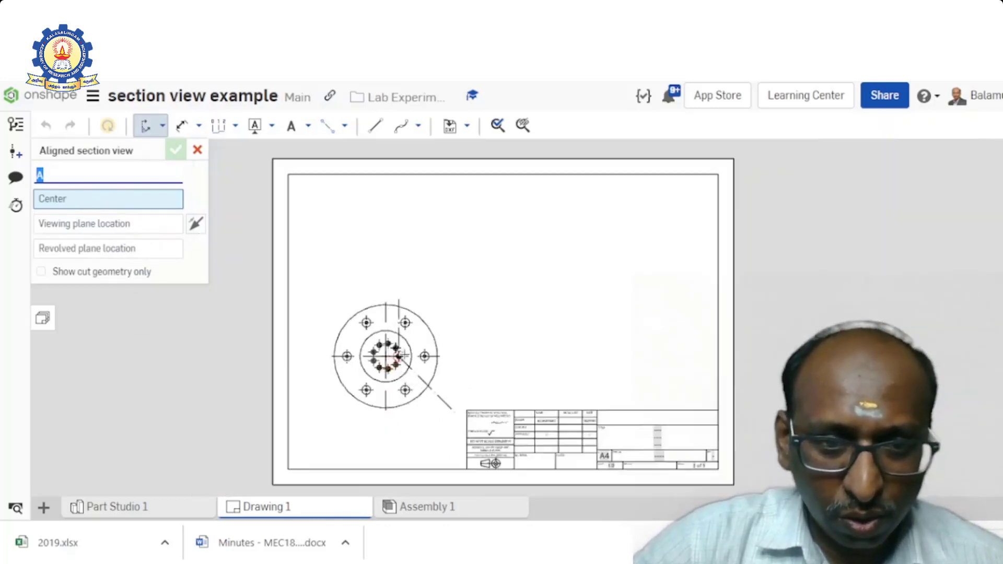
pyautogui.scroll(5, 405, 354)
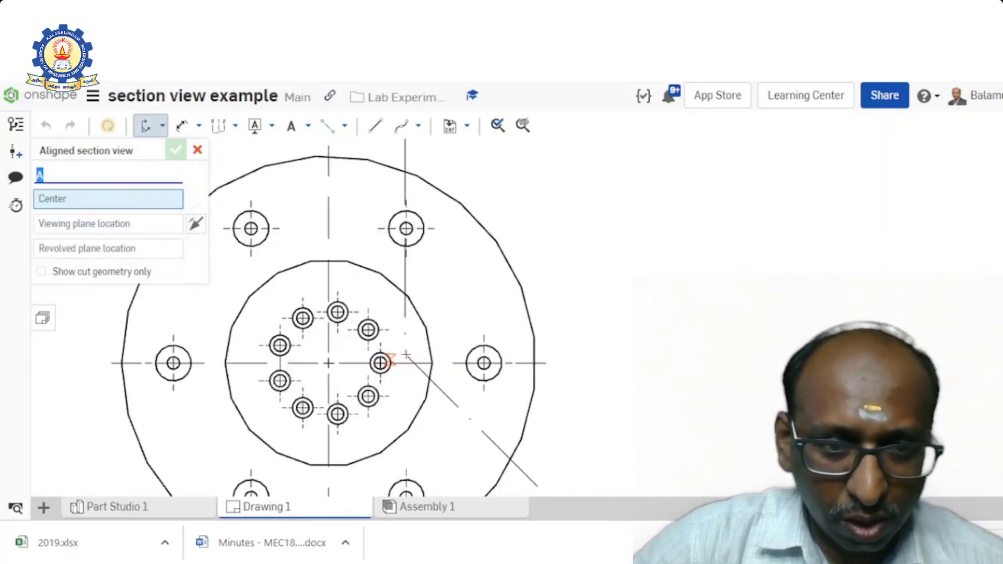
pyautogui.click(328, 363)
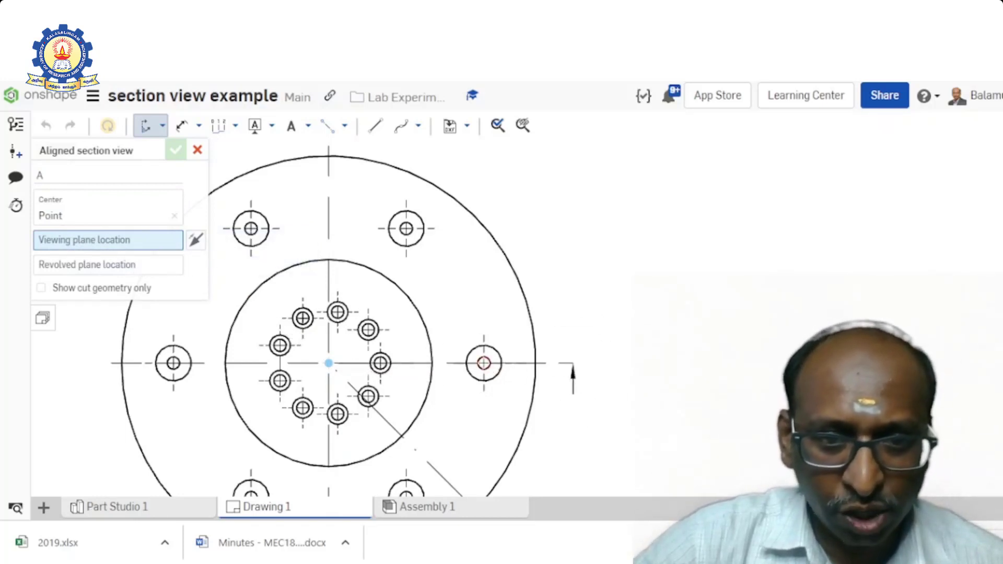
pyautogui.click(484, 363)
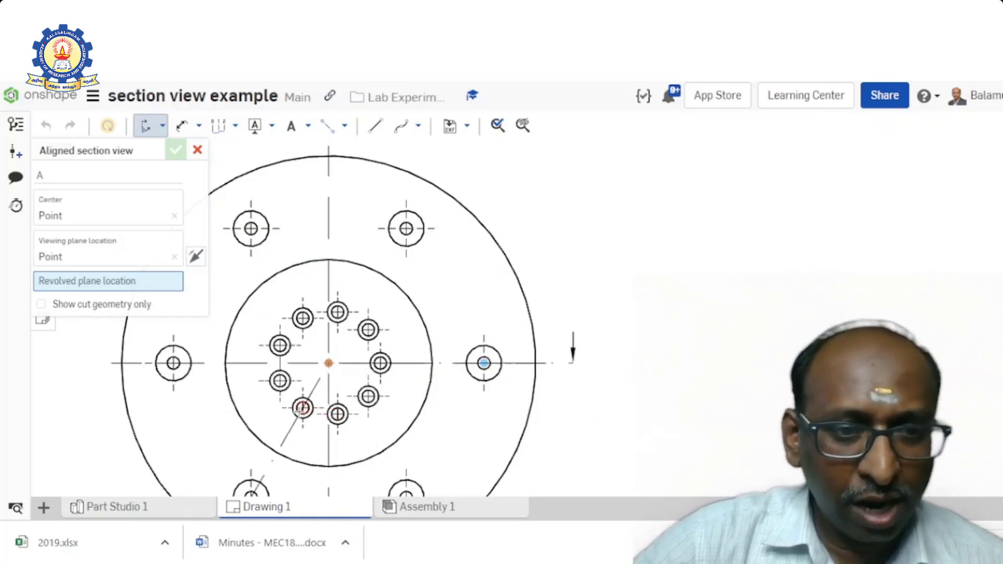
pyautogui.scroll(5, 303, 409)
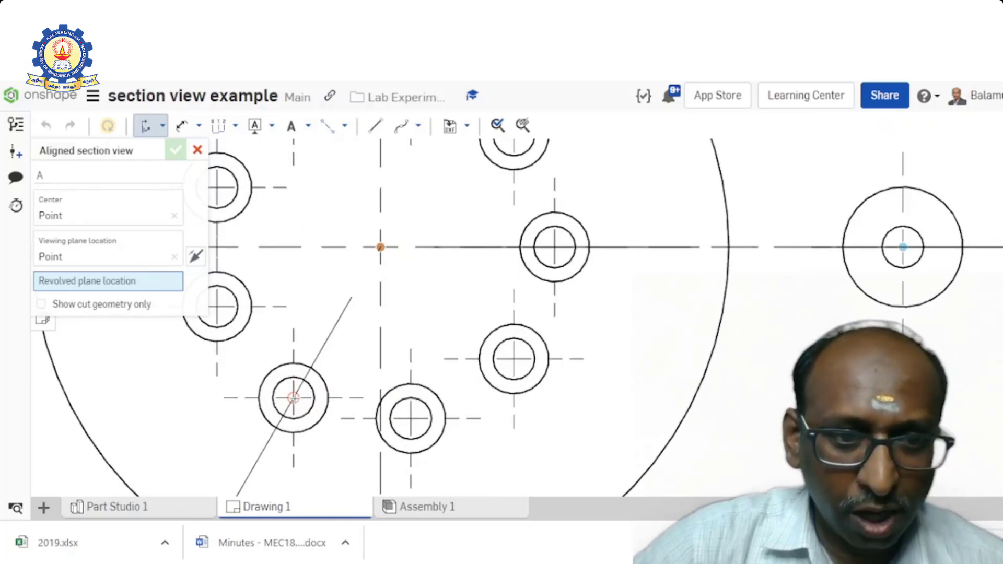
pyautogui.click(293, 398)
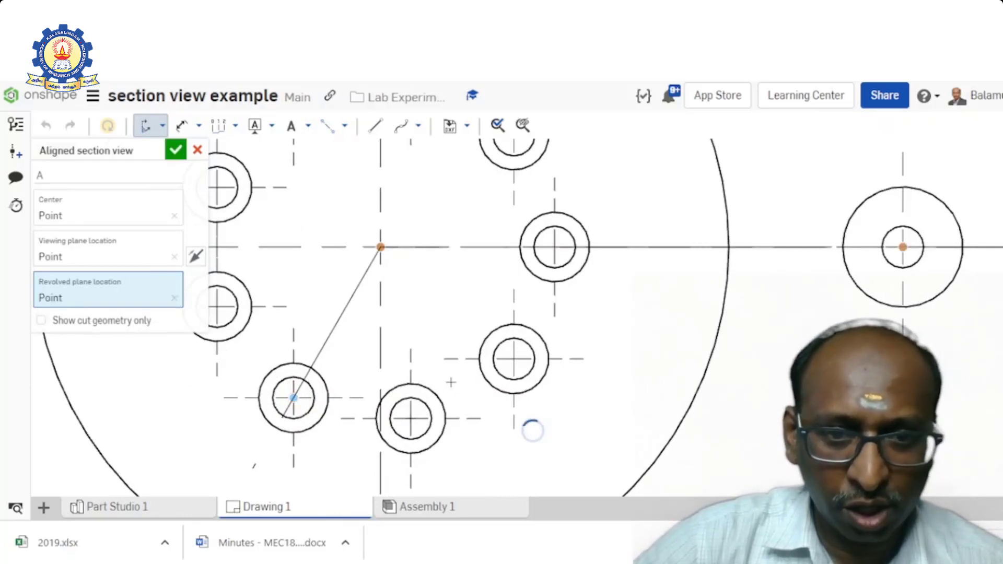
pyautogui.scroll(-8, 451, 383)
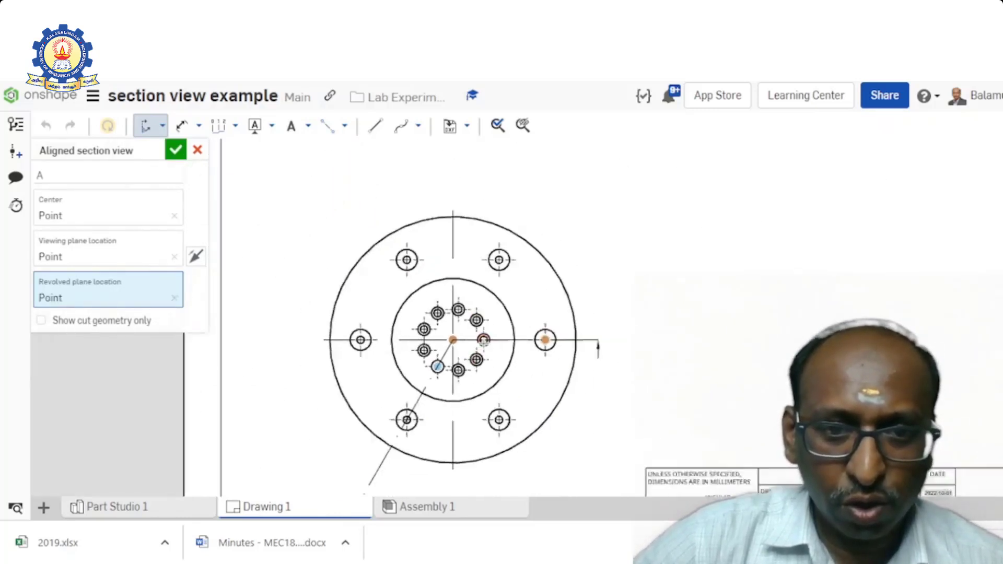
pyautogui.scroll(-1, 484, 340)
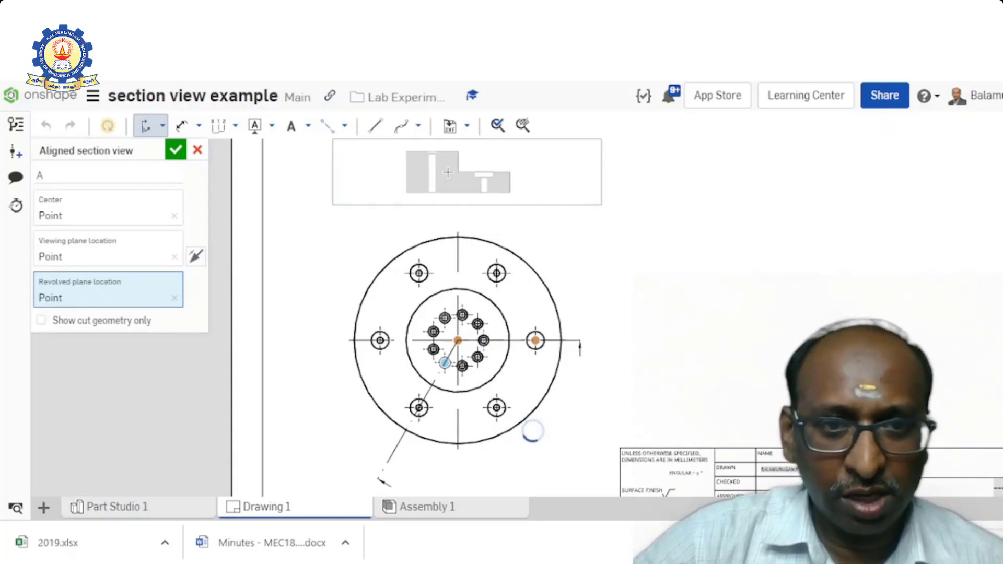
pyautogui.click(448, 173)
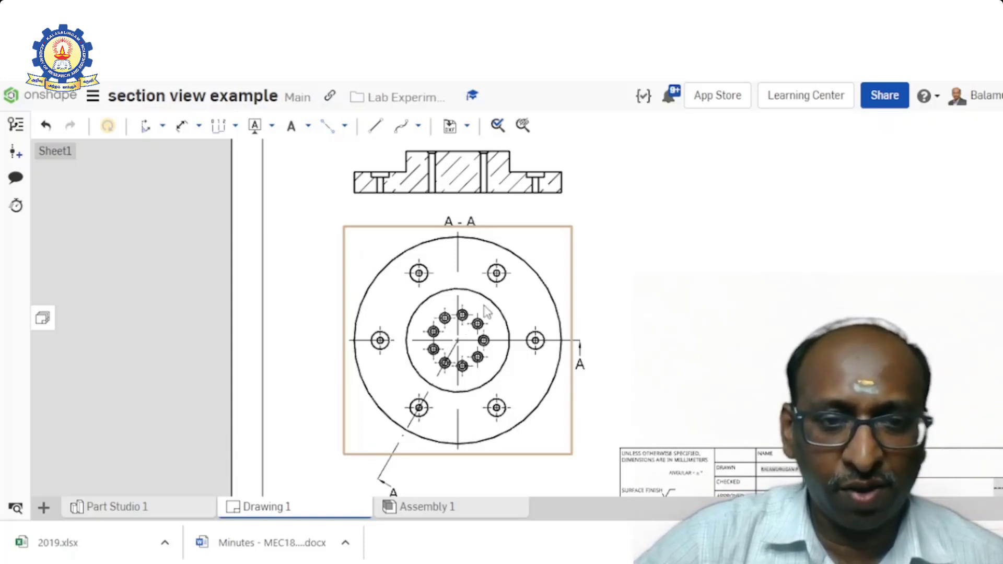
# - Delete aligned section view A-A and the flange's top view from the sheet
pyautogui.scroll(-3, 486, 311)
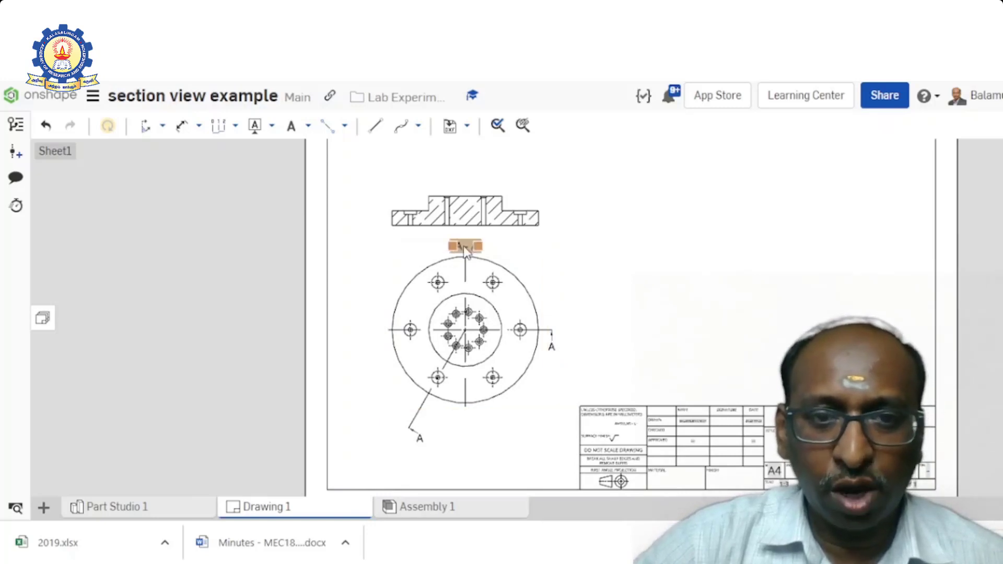
pyautogui.click(521, 200)
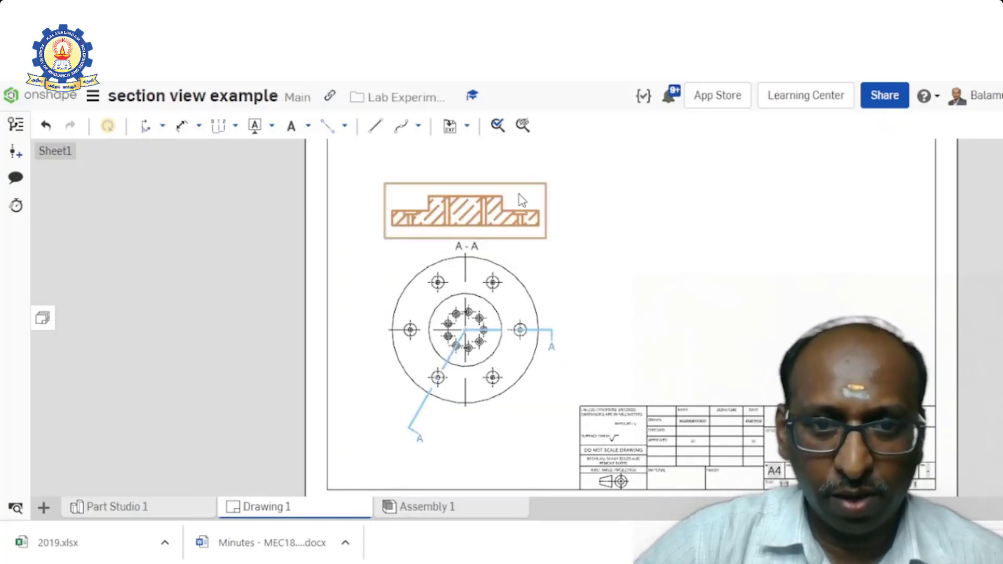
pyautogui.press('Delete')
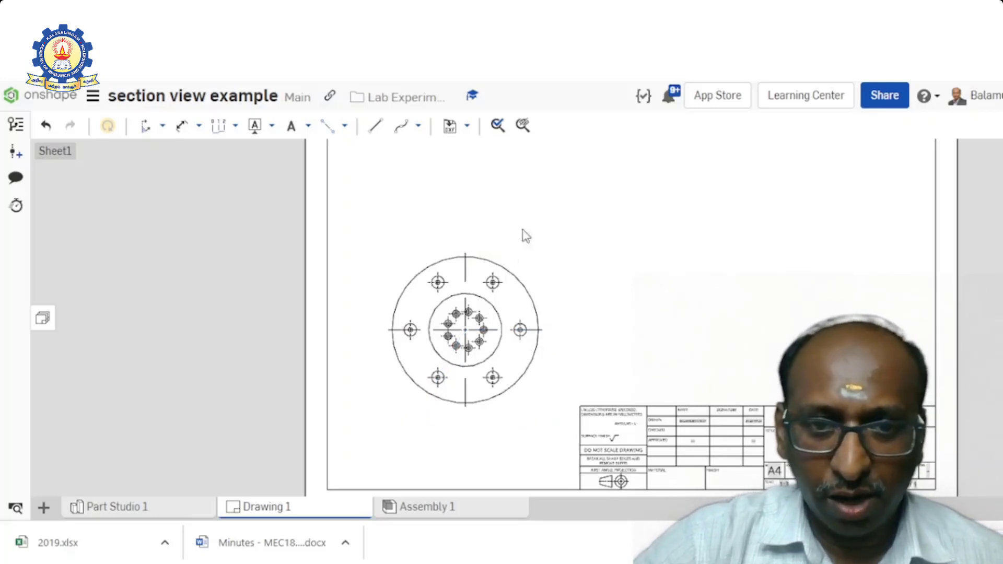
pyautogui.click(513, 313)
pyautogui.press('Delete')
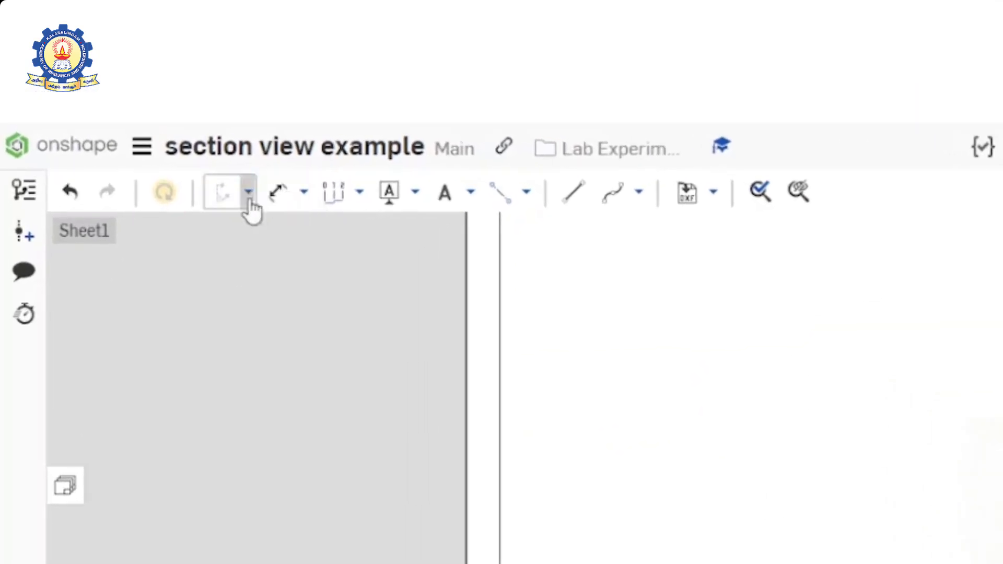
# - Insert a front view of Part 1 at 1:3 scale in the sheet's upper left area and project the top view below it
pyautogui.click(303, 192)
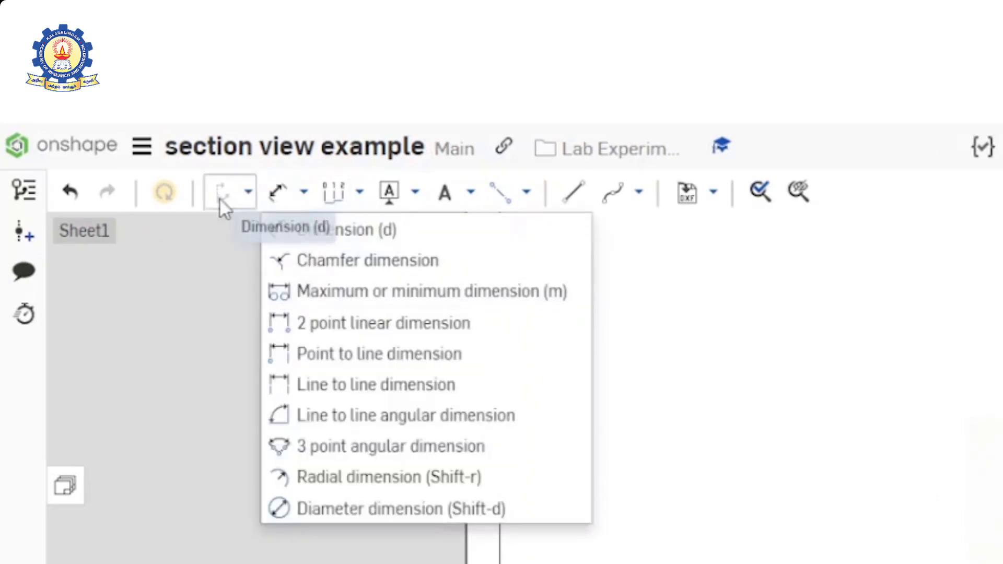
pyautogui.click(248, 192)
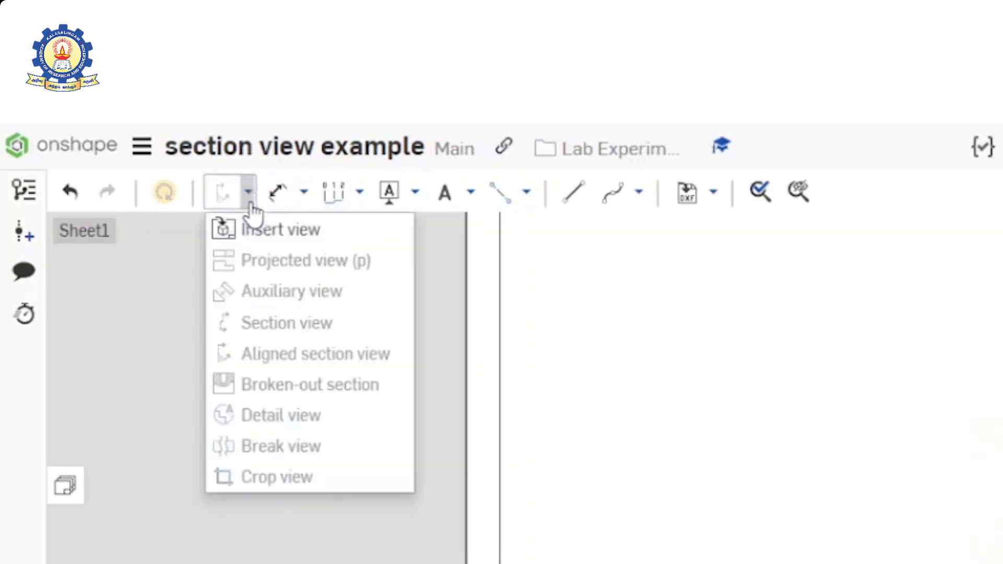
pyautogui.click(287, 231)
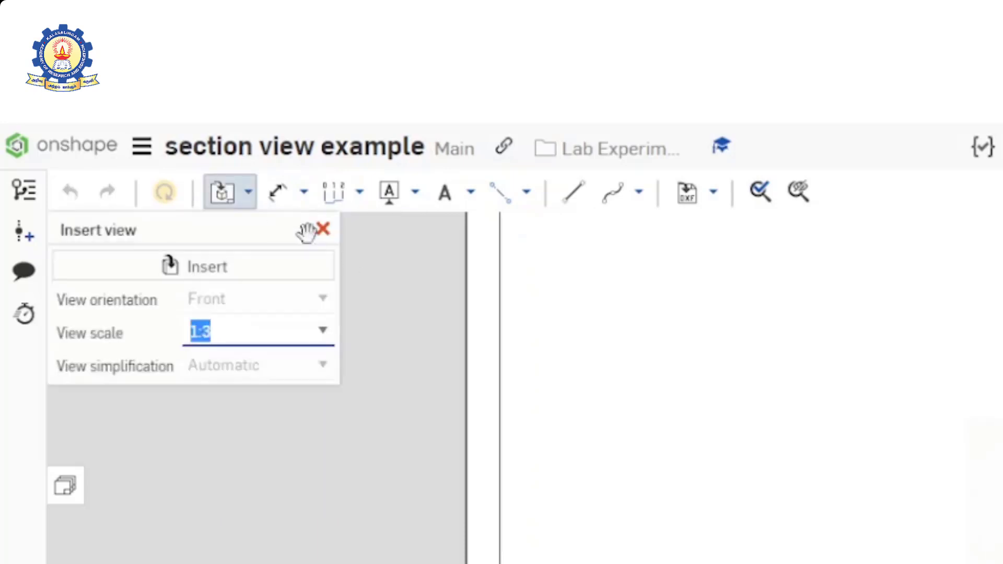
pyautogui.click(246, 266)
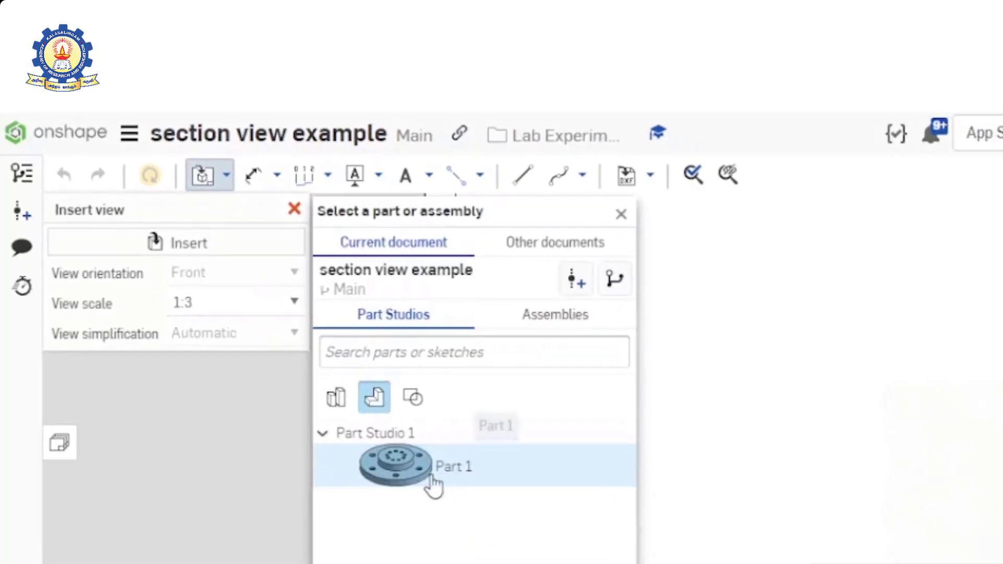
pyautogui.click(422, 476)
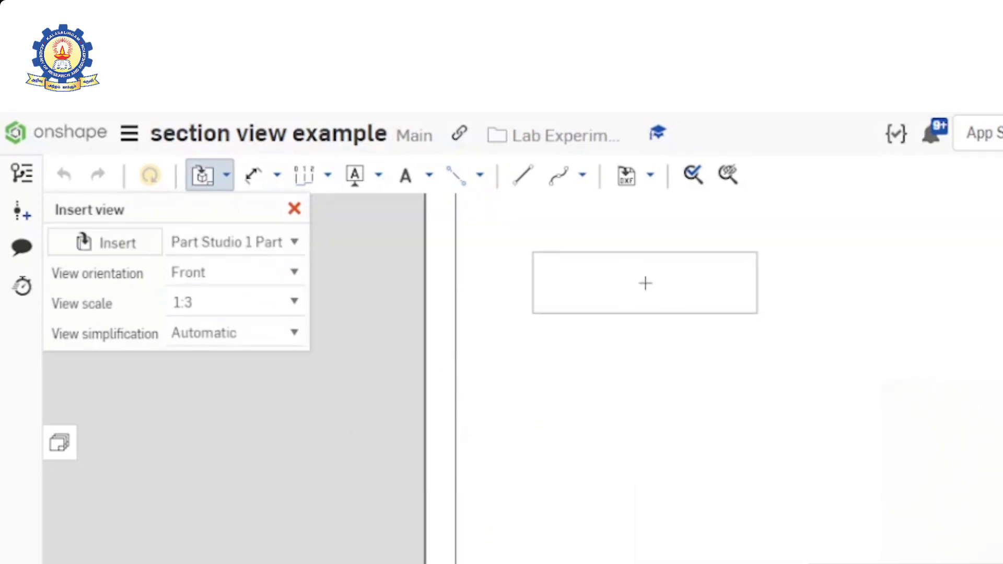
pyautogui.click(646, 282)
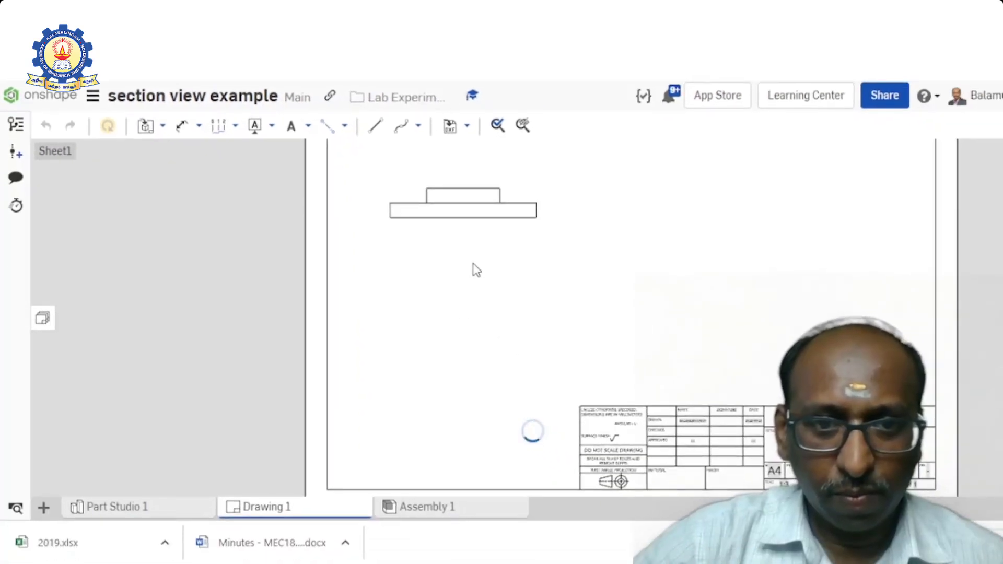
pyautogui.click(487, 335)
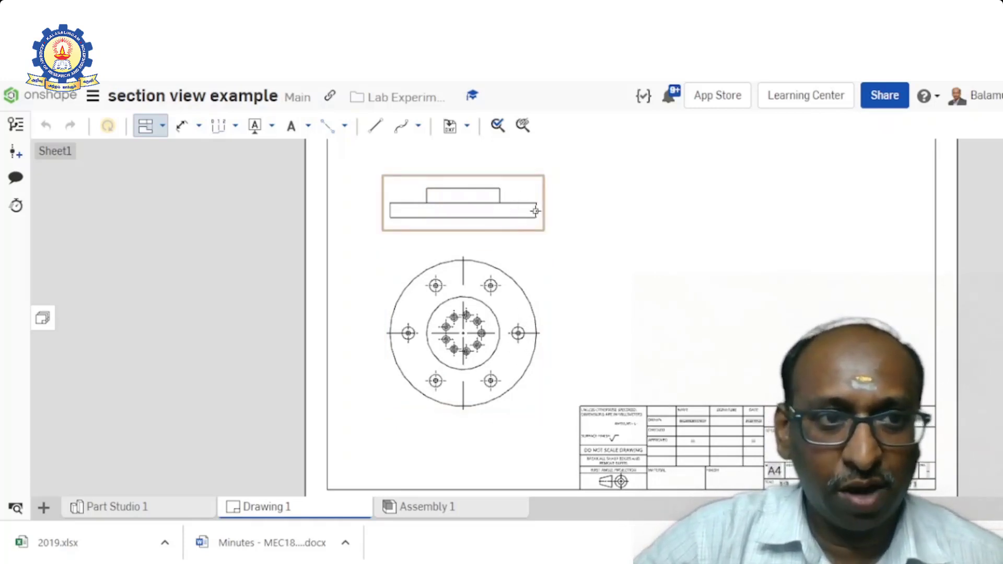
# - Start a broken-out section and draw a closed spline profile around the right end of the flange in the front view
pyautogui.scroll(5, 530, 224)
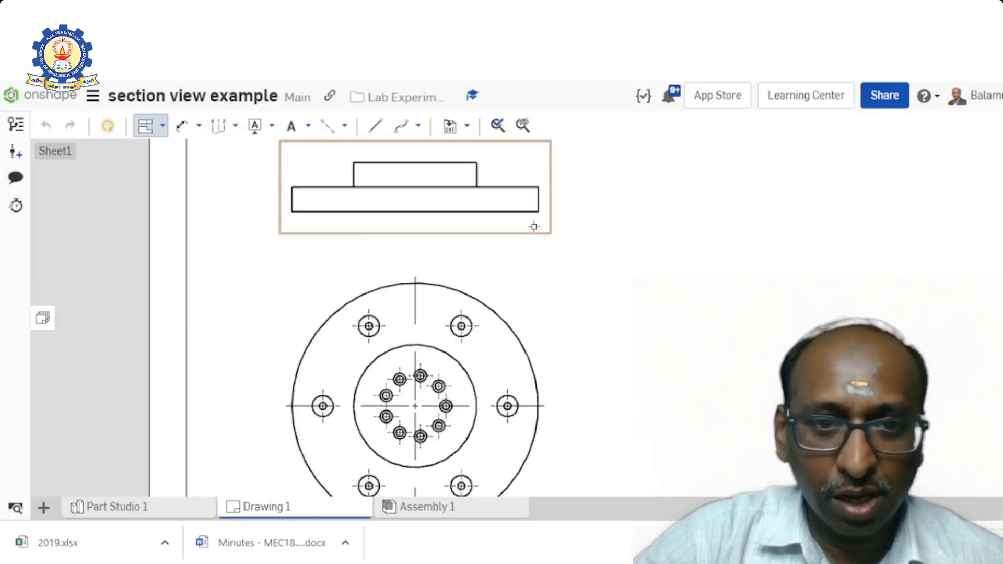
pyautogui.click(162, 126)
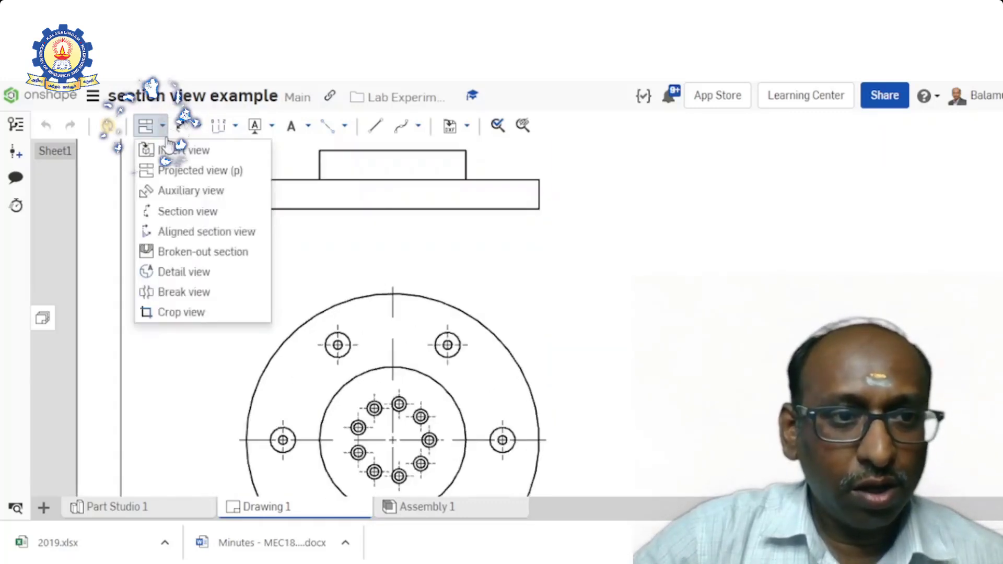
pyautogui.click(180, 253)
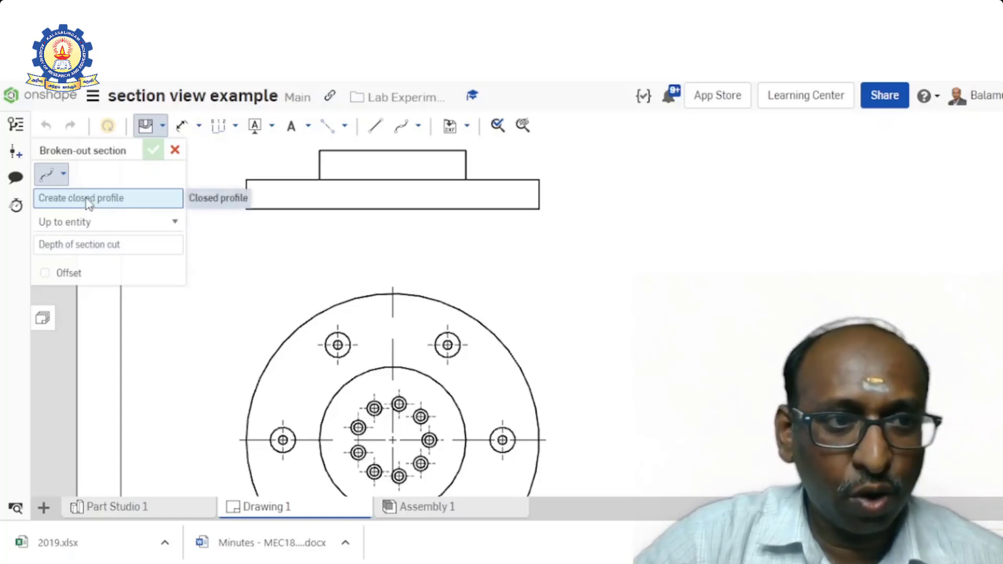
pyautogui.click(487, 151)
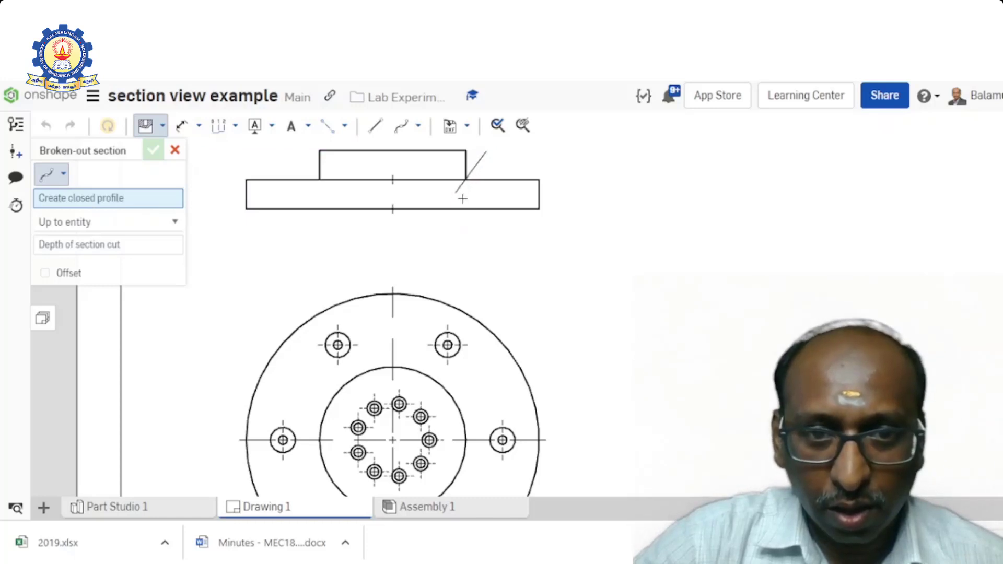
pyautogui.click(465, 194)
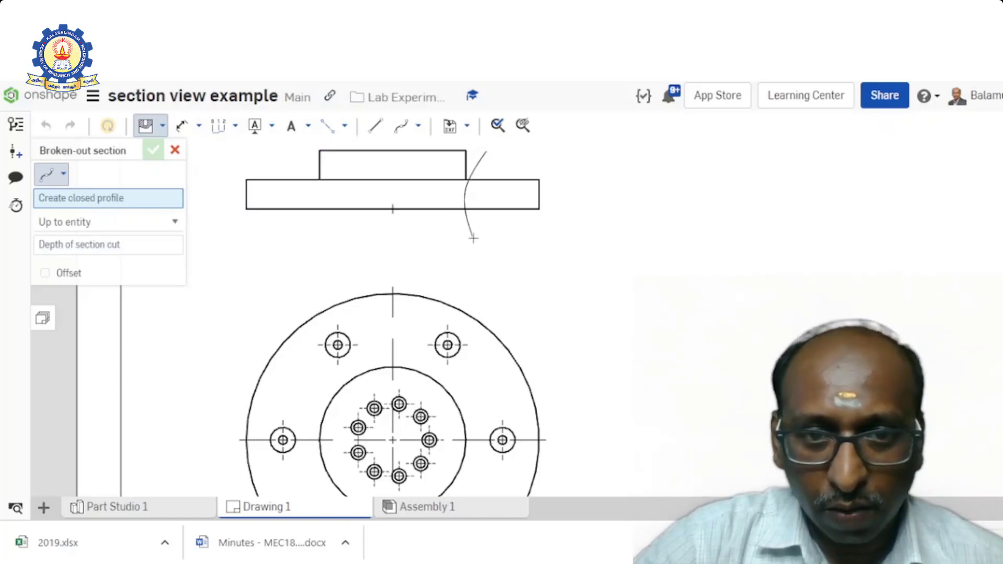
pyautogui.click(473, 239)
pyautogui.click(568, 222)
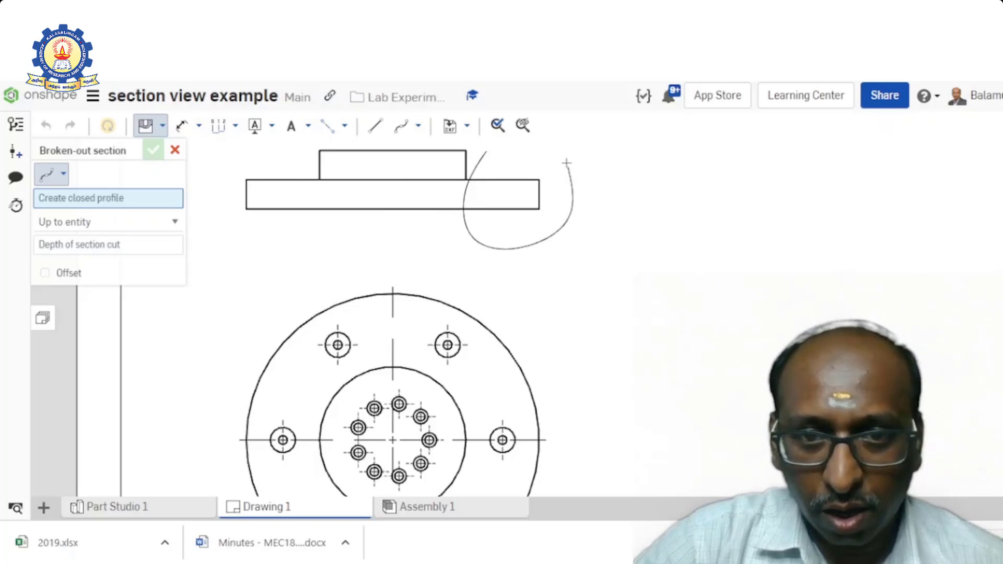
pyautogui.click(554, 154)
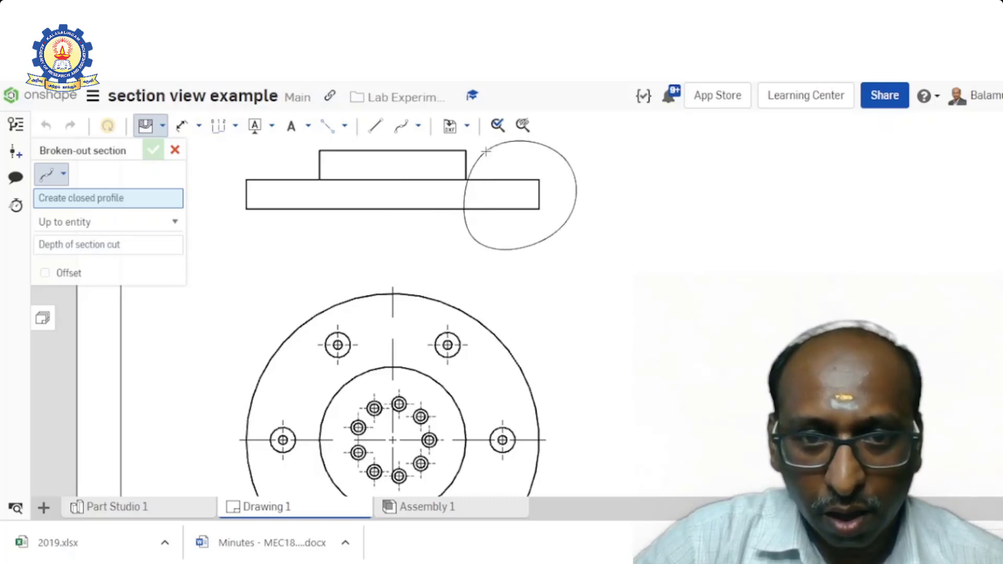
pyautogui.click(485, 151)
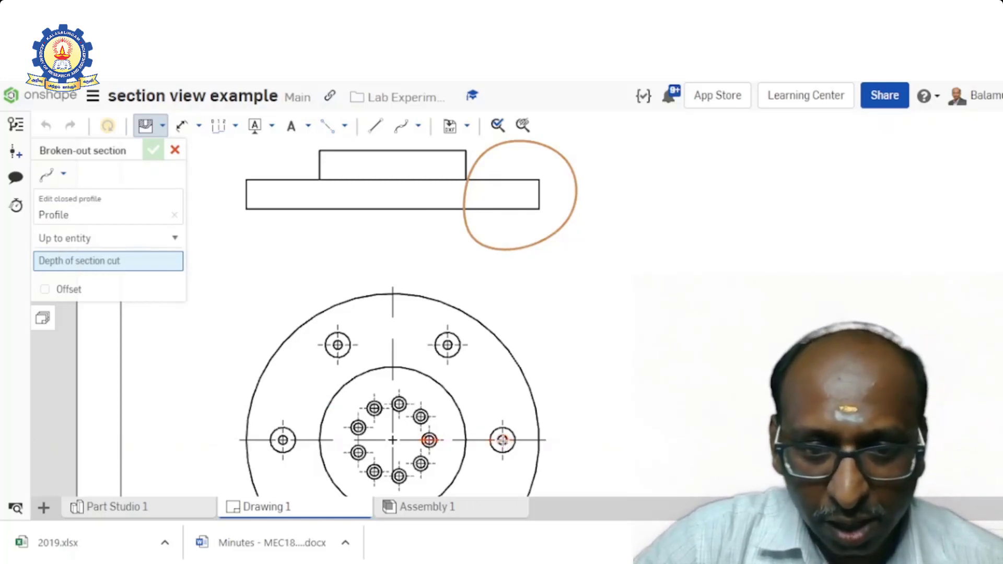
# - Set the broken-out section's depth up to the centre of the rightmost counterbore hole in the top view and create the section
pyautogui.click(502, 440)
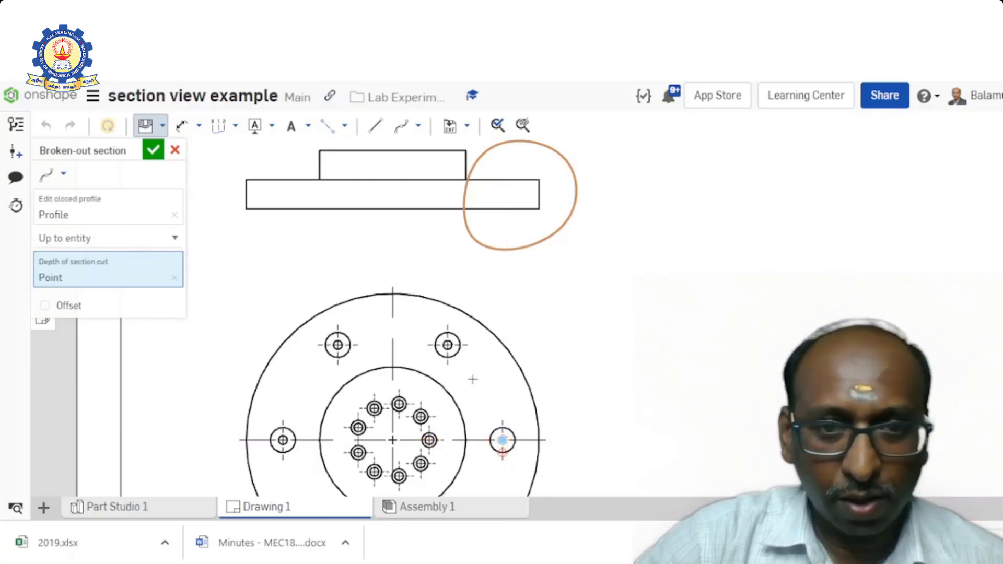
pyautogui.scroll(-5, 502, 321)
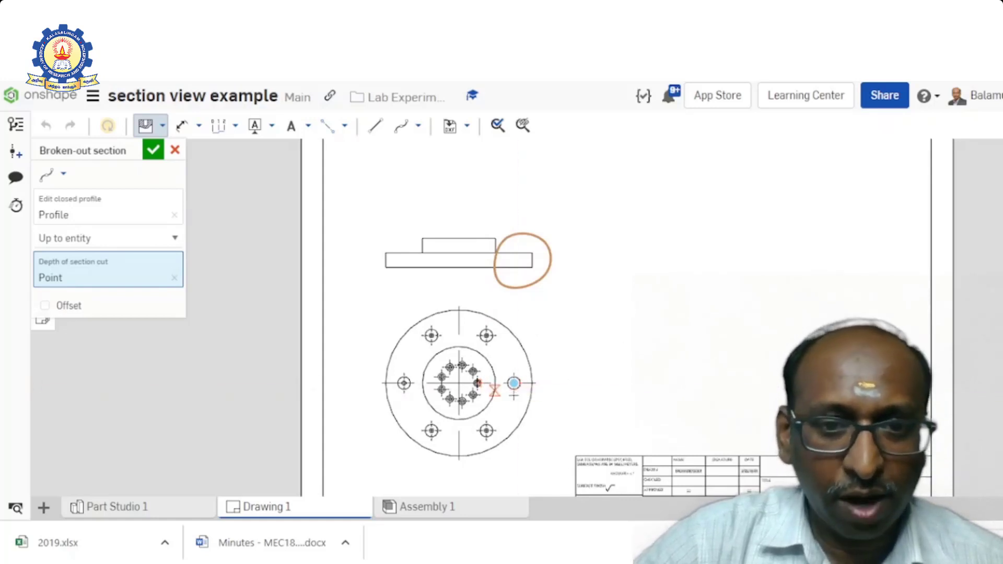
pyautogui.click(154, 152)
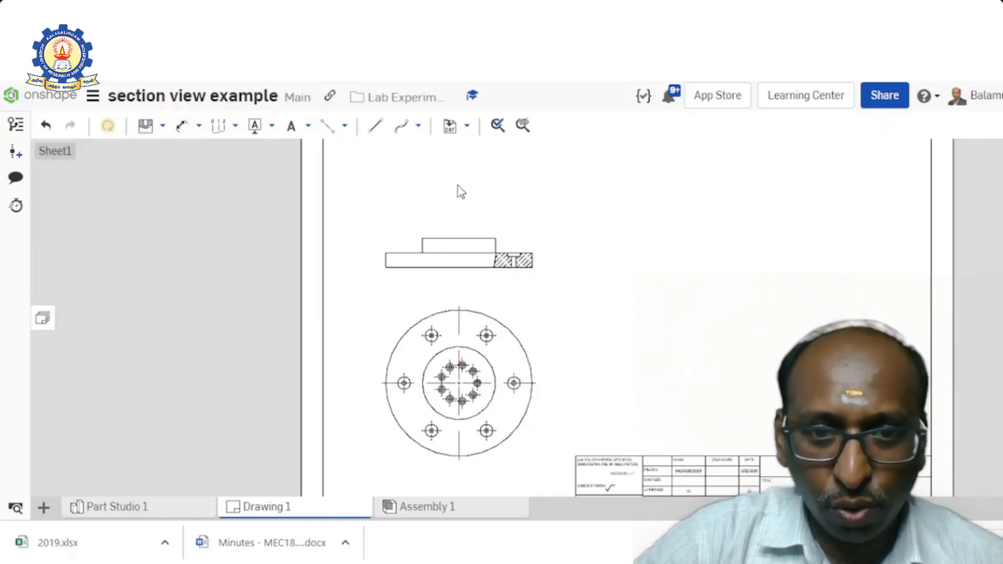
pyautogui.scroll(5, 519, 287)
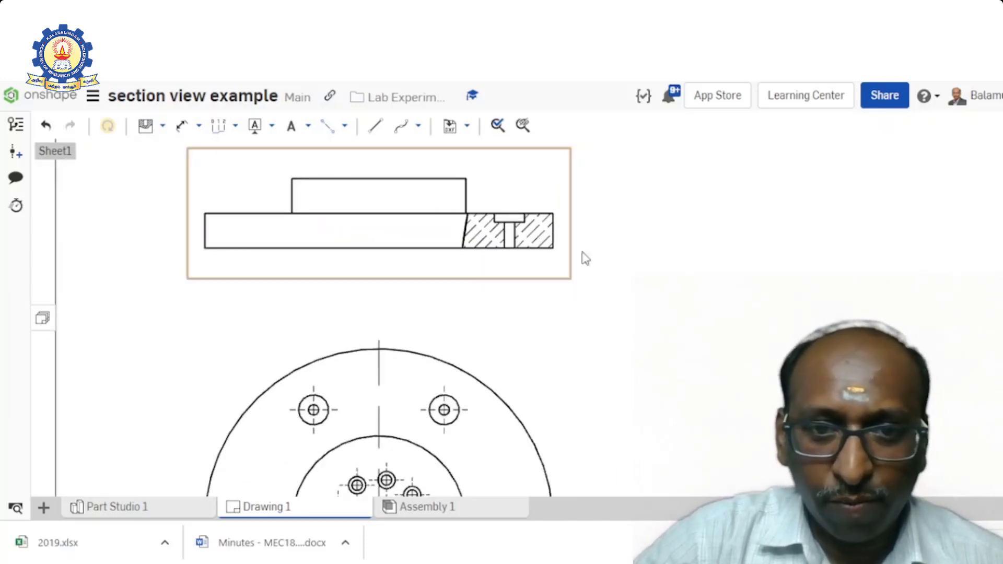
pyautogui.scroll(-5, 570, 293)
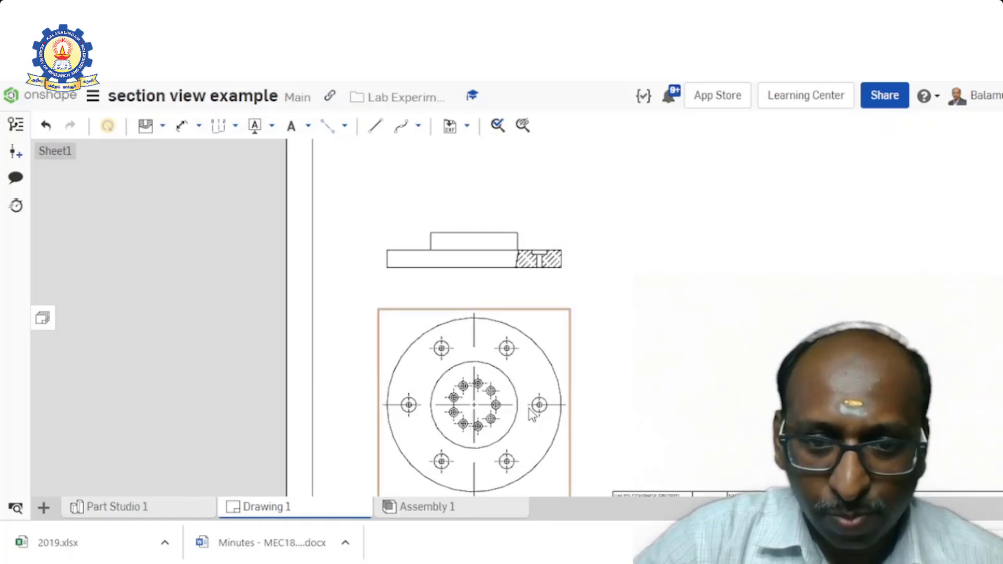